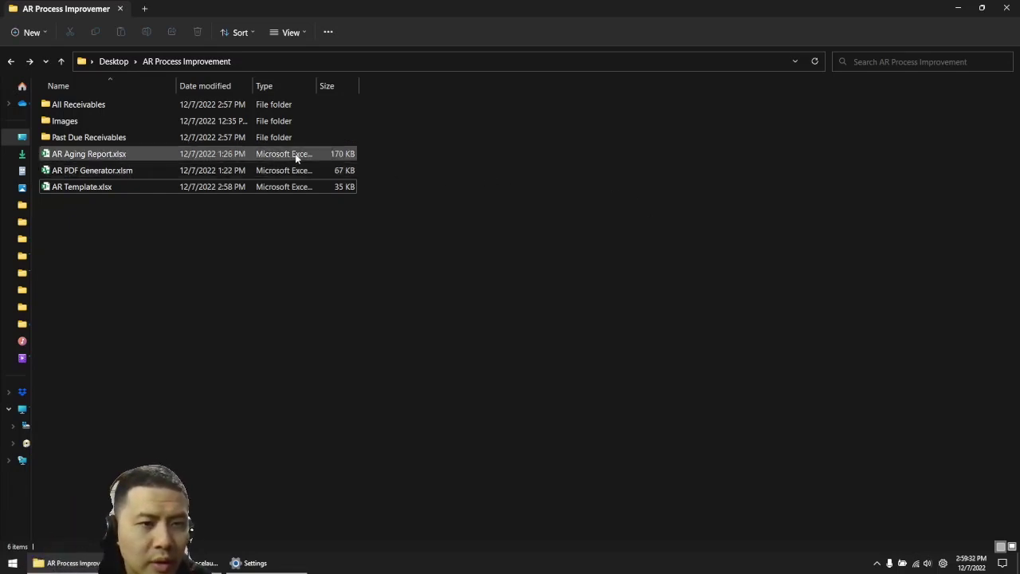
Step: Open AR Aging Report.xlsx and AR Template.xlsx from the AR Process Improvement folder
{"action": "double_click", "coordinate": [295, 155]}
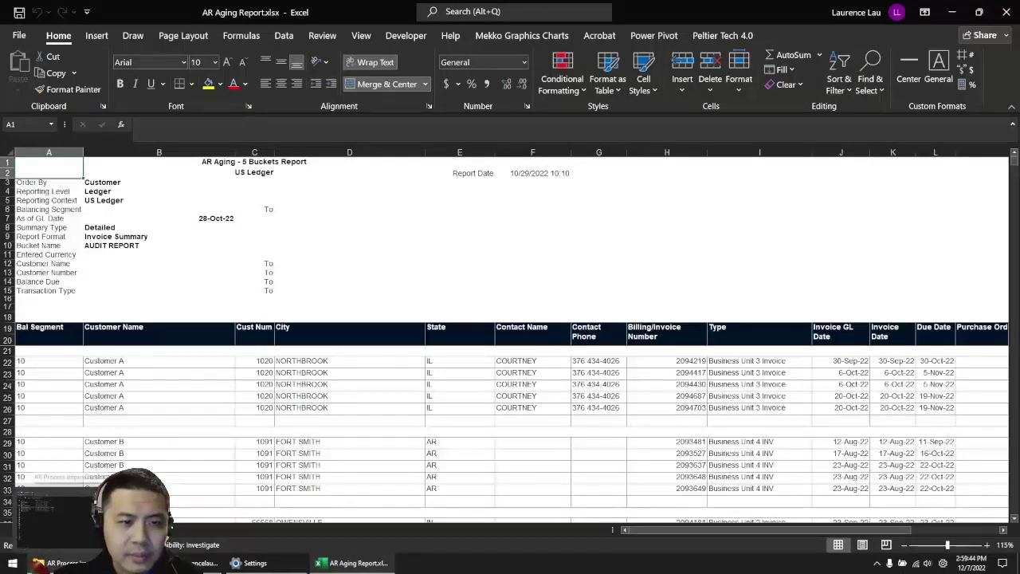
{"action": "left_click", "coordinate": [63, 562]}
{"action": "key", "text": "alt+Tab"}
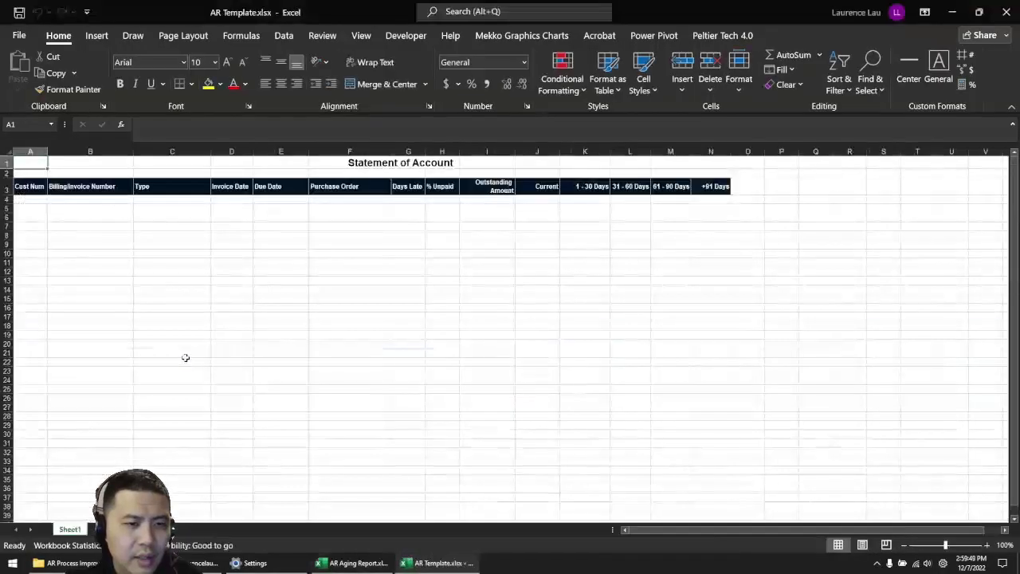
Step: Copy Customer A's five Cust Num cells from the aging report into the template's Cust Num column, starting at A4
{"action": "left_click", "coordinate": [355, 563]}
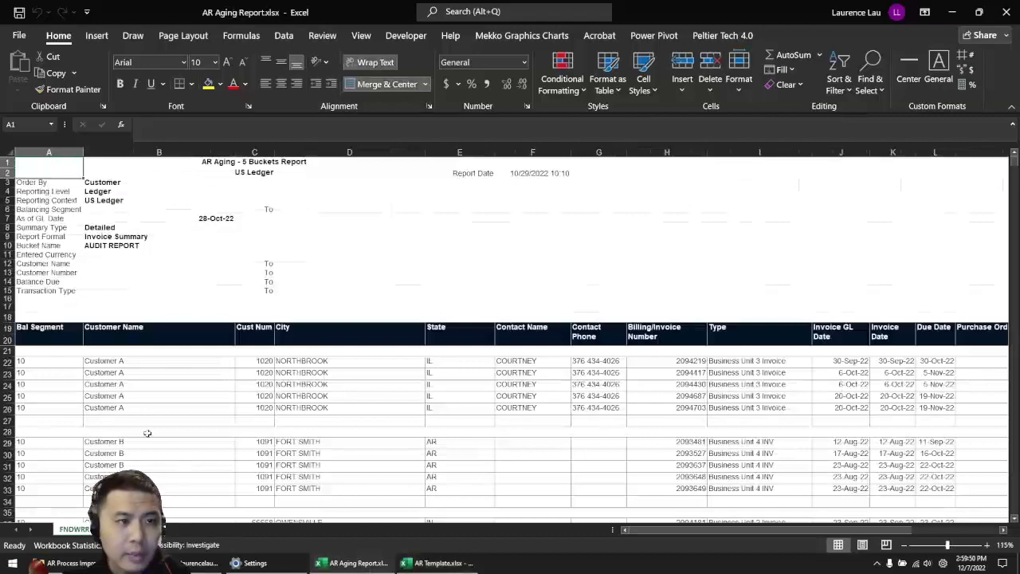
{"action": "left_click_drag", "start_coordinate": [255, 361], "coordinate": [263, 407]}
{"action": "key", "text": "ctrl+c"}
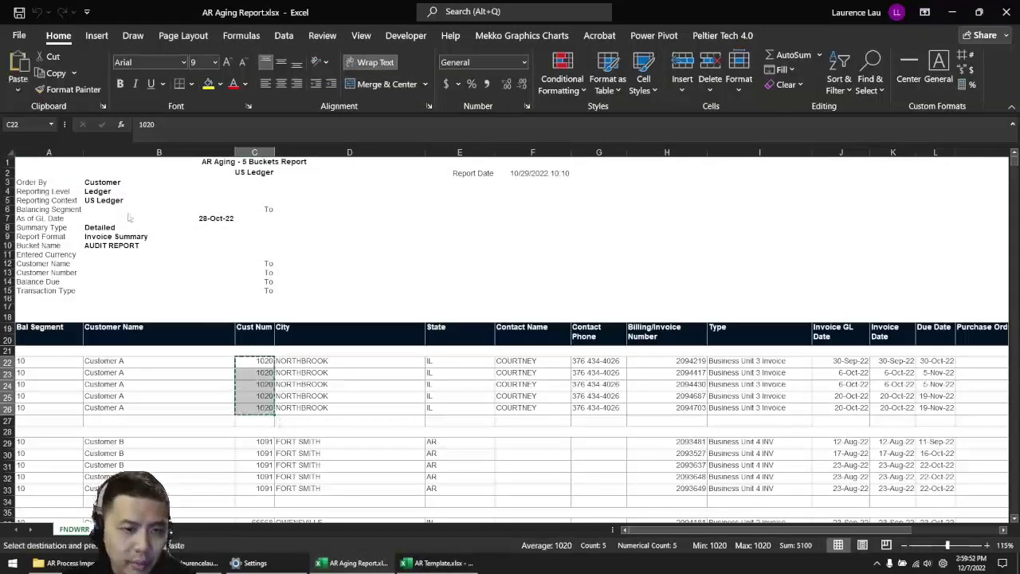
{"action": "left_click", "coordinate": [438, 563]}
{"action": "key", "text": "ctrl+v"}
{"action": "scroll", "coordinate": [136, 224], "scroll_direction": "up", "scroll_amount": 2}
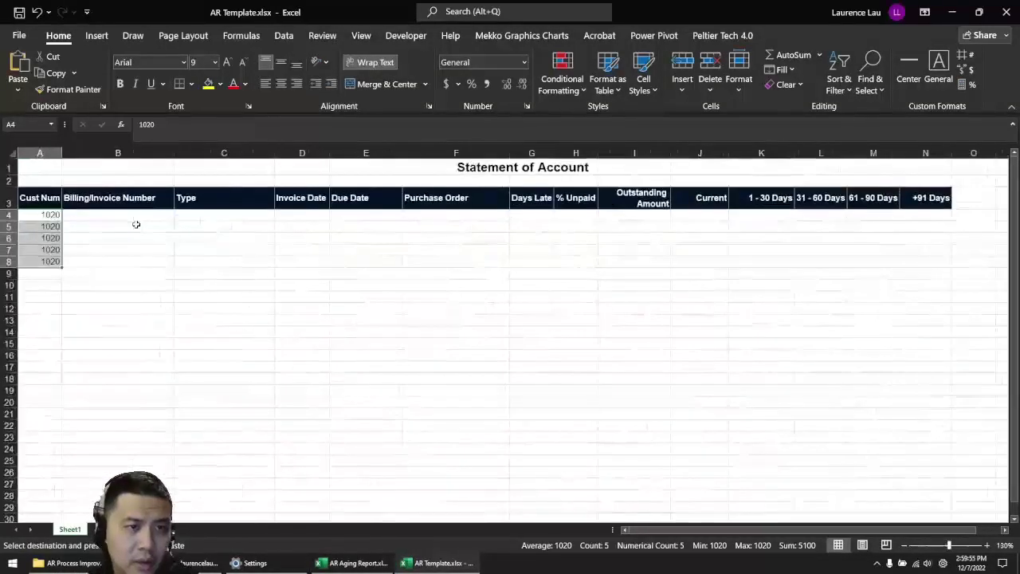
Step: Copy Customer A's Billing/Invoice Number and Type cells from the aging report into the template, starting at B4
{"action": "key", "text": "alt+Tab"}
{"action": "mouse_move", "coordinate": [671, 360]}
{"action": "left_mouse_down"}
{"action": "mouse_move", "coordinate": [785, 408]}
{"action": "mouse_move", "coordinate": [671, 360]}
{"action": "left_mouse_up"}
{"action": "key", "text": "ctrl+c"}
{"action": "key", "text": "alt+Tab"}
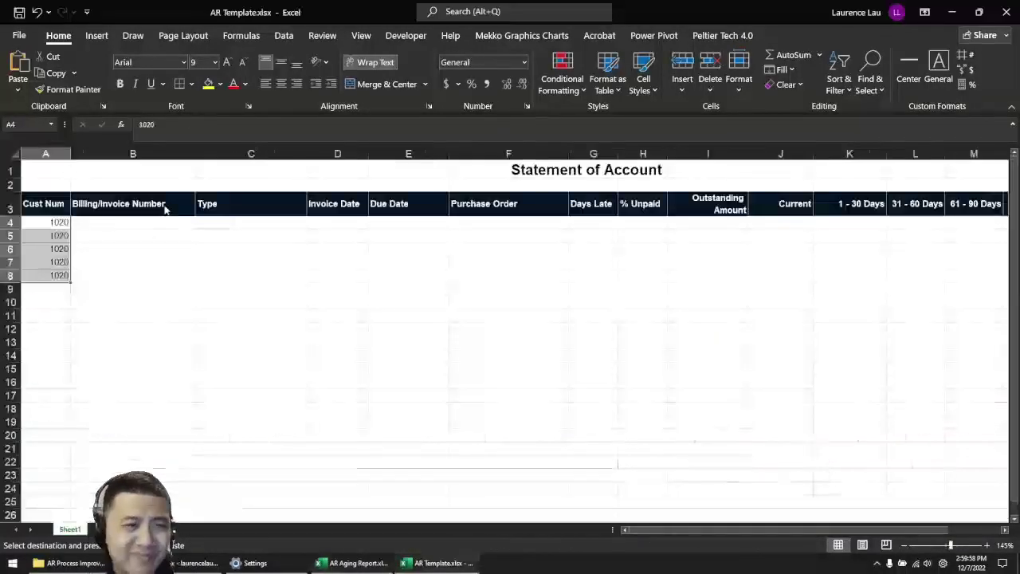
{"action": "left_click", "coordinate": [159, 222]}
{"action": "key", "text": "ctrl+v"}
Step: Copy Customer A's cells from Invoice Date through the aging buckets from the aging report into the template, starting at D4
{"action": "key", "text": "alt+Tab"}
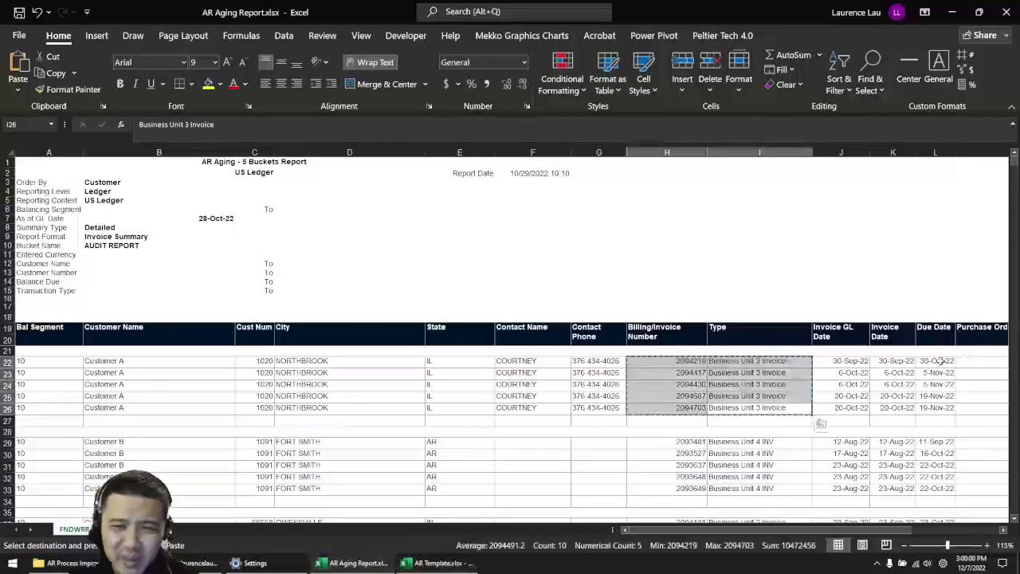
{"action": "left_click", "coordinate": [887, 363]}
{"action": "left_click_drag", "start_coordinate": [886, 363], "coordinate": [973, 407]}
{"action": "key", "text": "ctrl+c"}
{"action": "key", "text": "alt+Tab"}
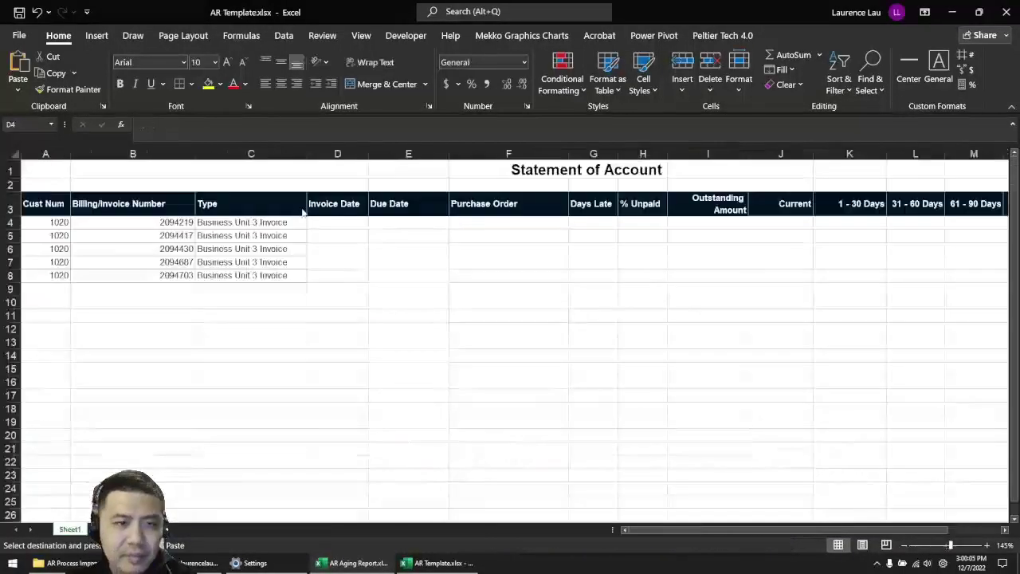
{"action": "left_click", "coordinate": [324, 223]}
{"action": "key", "text": "ctrl+v"}
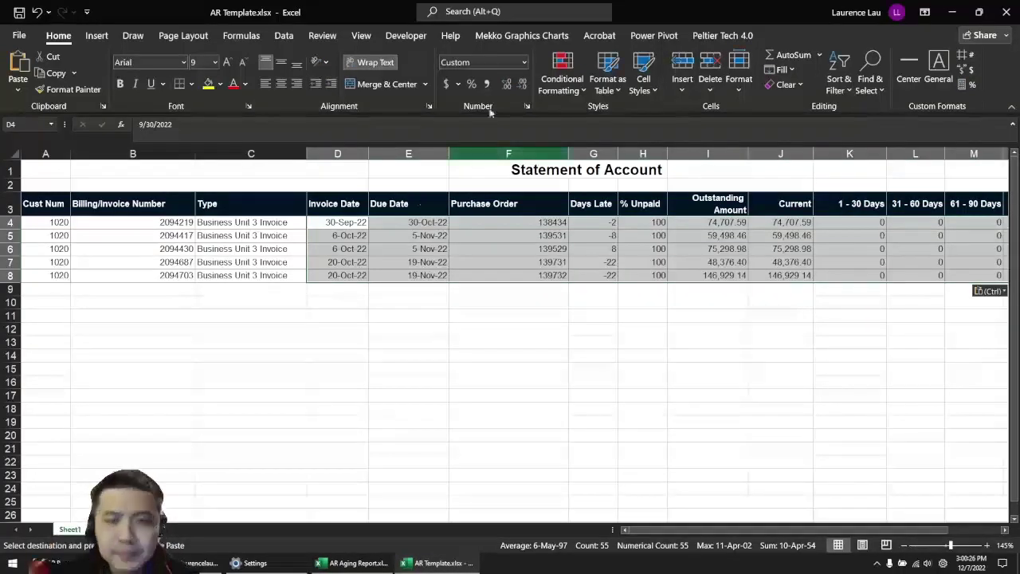
Step: Close the template and aging report without saving, and open AR PDF Generator.xlsm
{"action": "left_click", "coordinate": [1001, 12]}
{"action": "left_click", "coordinate": [509, 298]}
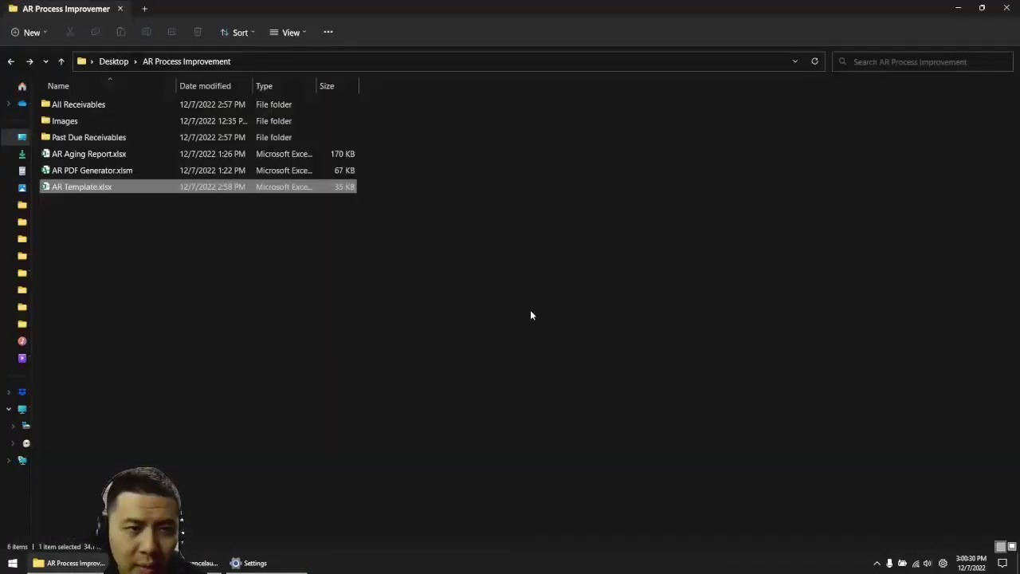
{"action": "double_click", "coordinate": [261, 174]}
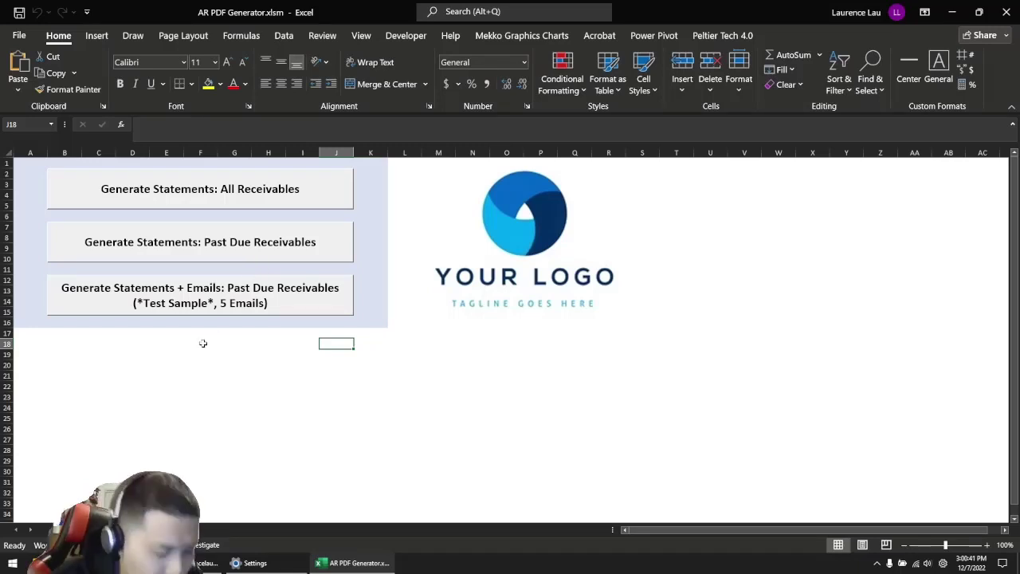
Step: Check the All Receivables folder, and generate the PDF statements for all receivables with the AR PDF Generator workbook
{"action": "key", "text": "alt+Tab"}
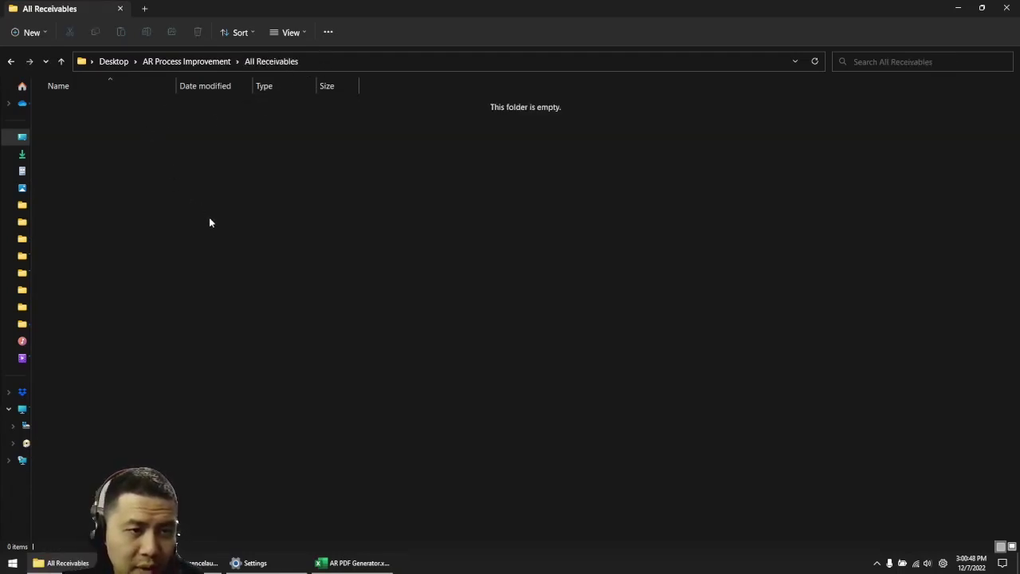
{"action": "left_click", "coordinate": [354, 563]}
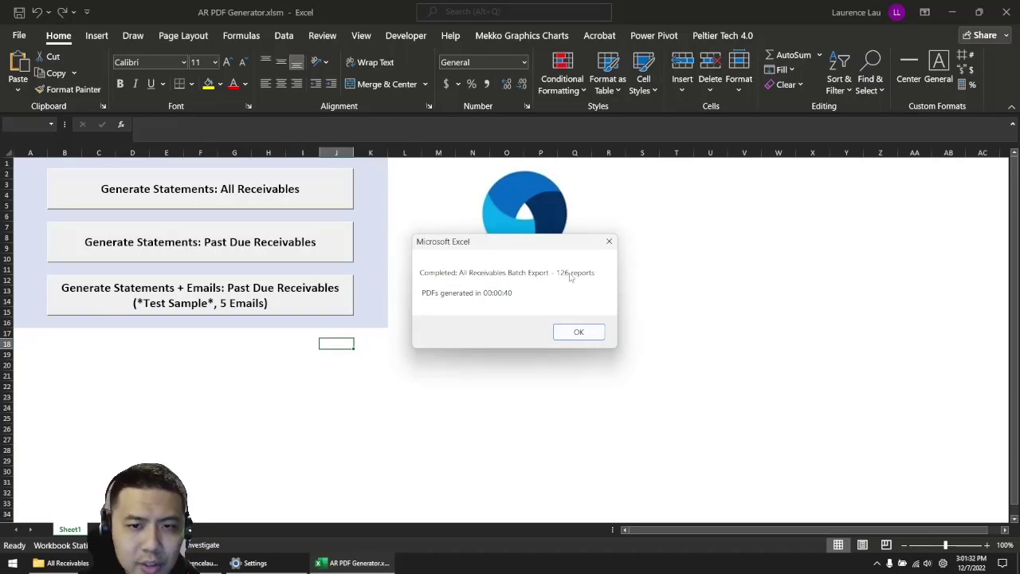
{"action": "left_click", "coordinate": [579, 332]}
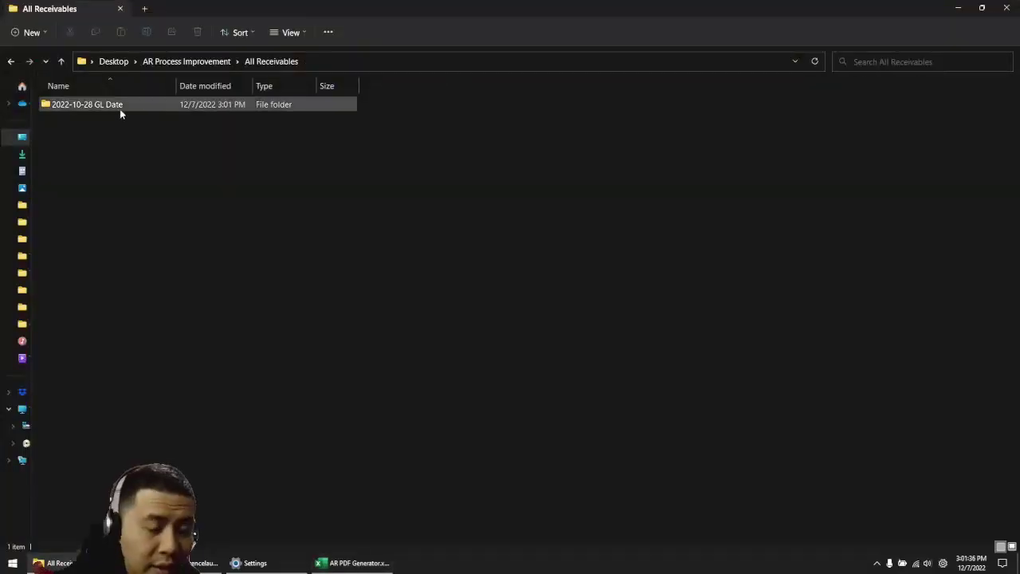
Step: Open Customer A's October 28 2022 statement PDF from the 2022-10-28 GL Date folder and enlarge it to 125%
{"action": "double_click", "coordinate": [119, 108]}
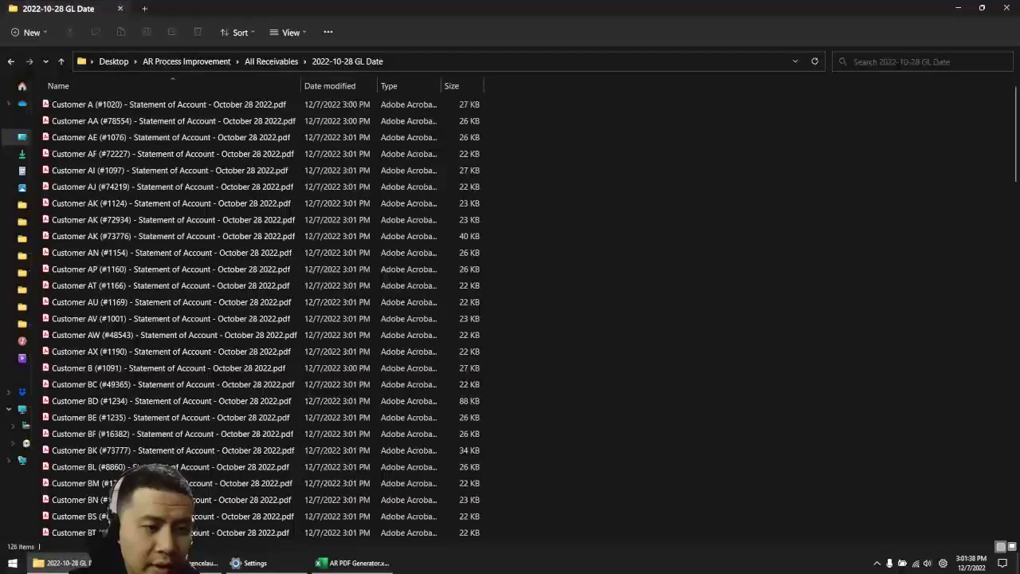
{"action": "double_click", "coordinate": [208, 107]}
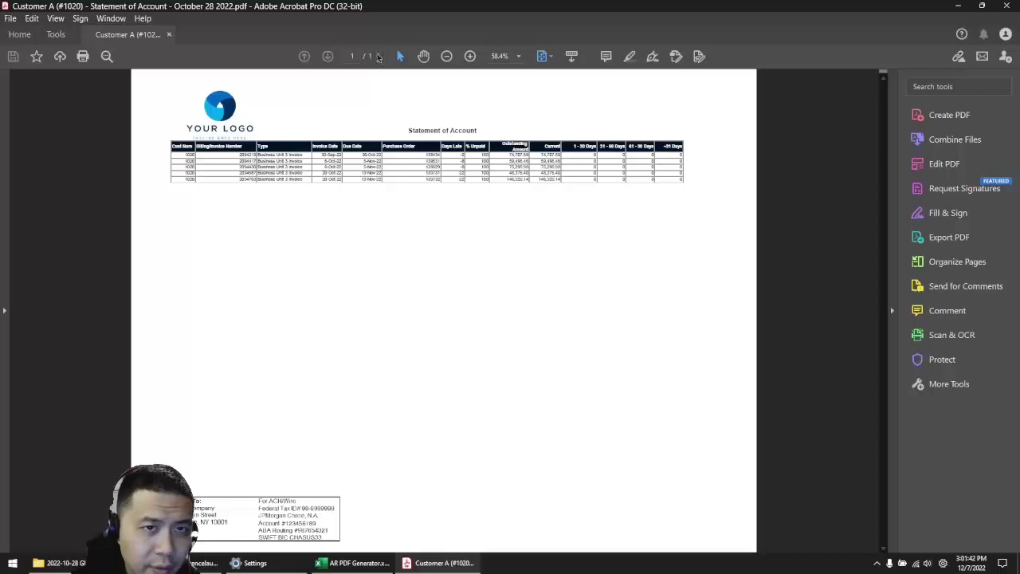
{"action": "left_click", "coordinate": [469, 56]}
{"action": "left_click", "coordinate": [469, 56]}
{"action": "left_click", "coordinate": [470, 56]}
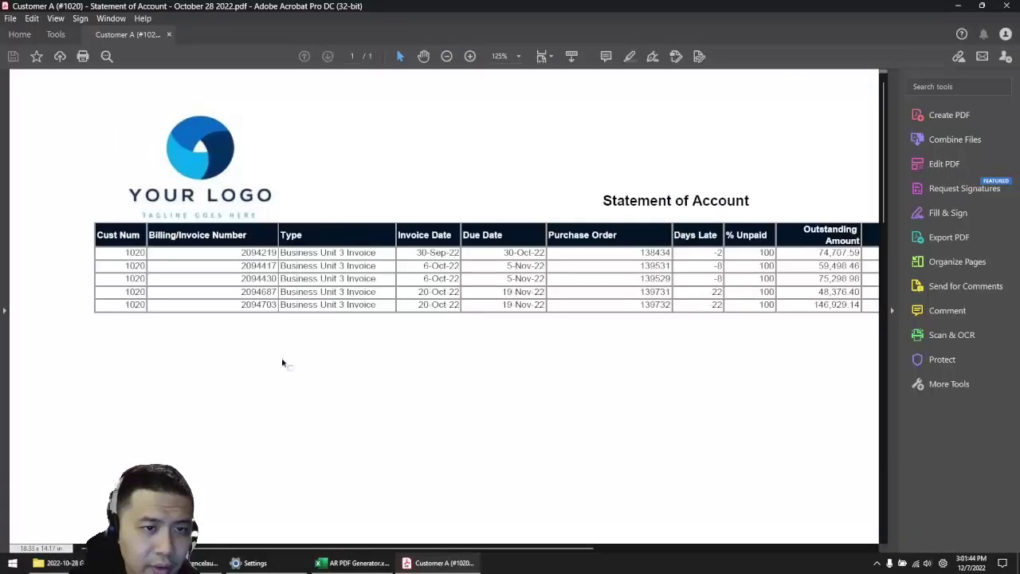
Step: Examine the statement's logo, invoice table and remittance box, and close the PDF
{"action": "left_click_drag", "start_coordinate": [355, 549], "coordinate": [449, 550]}
{"action": "left_click", "coordinate": [185, 162]}
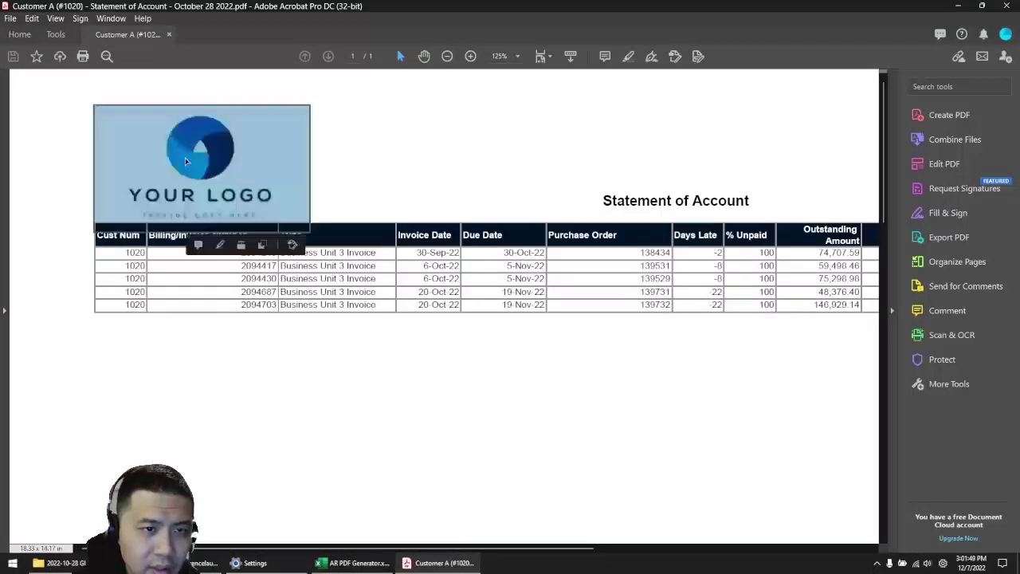
{"action": "scroll", "coordinate": [332, 237], "scroll_direction": "down", "scroll_amount": 3}
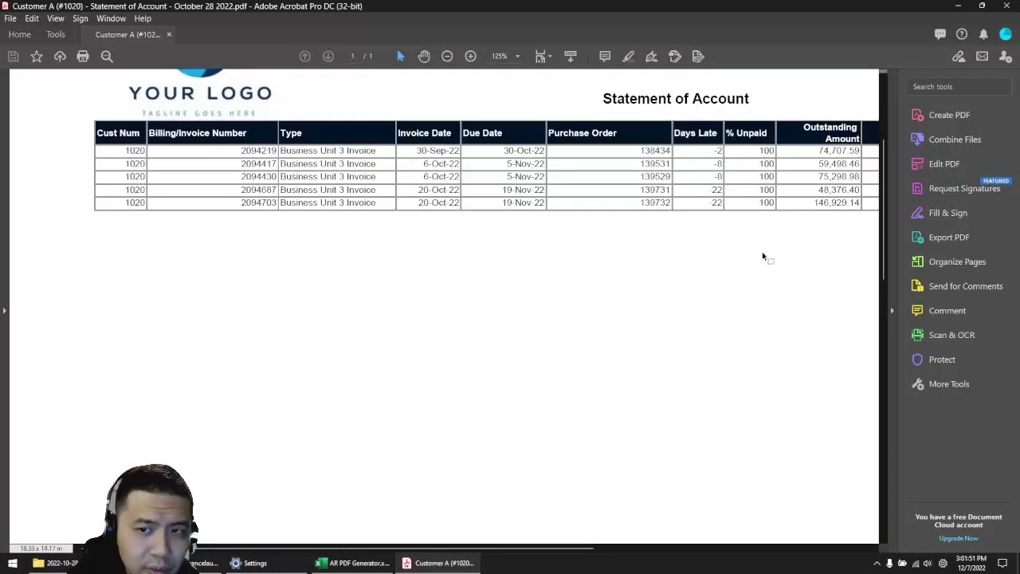
{"action": "left_click_drag", "start_coordinate": [885, 223], "coordinate": [886, 494]}
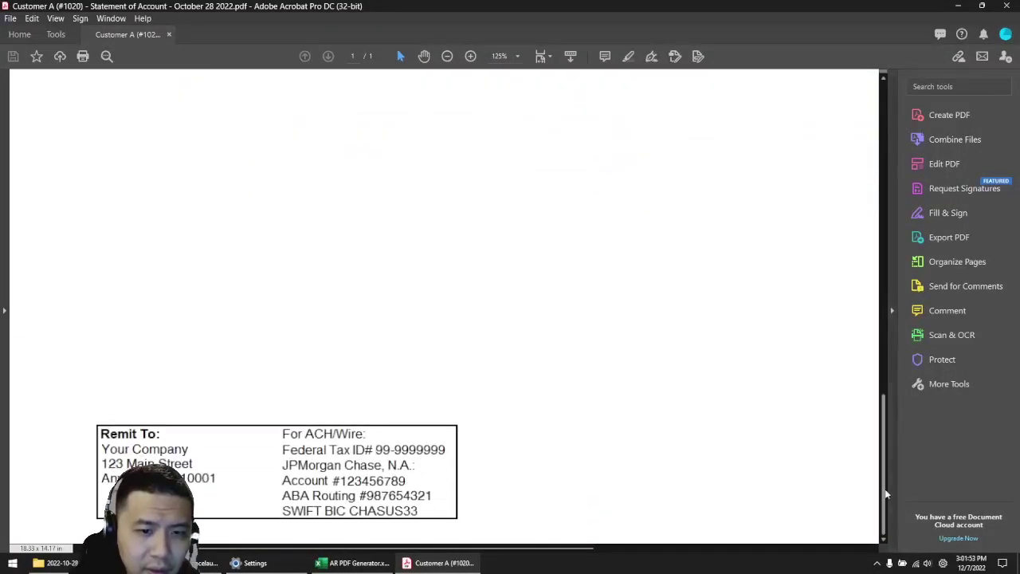
{"action": "left_click", "coordinate": [251, 443]}
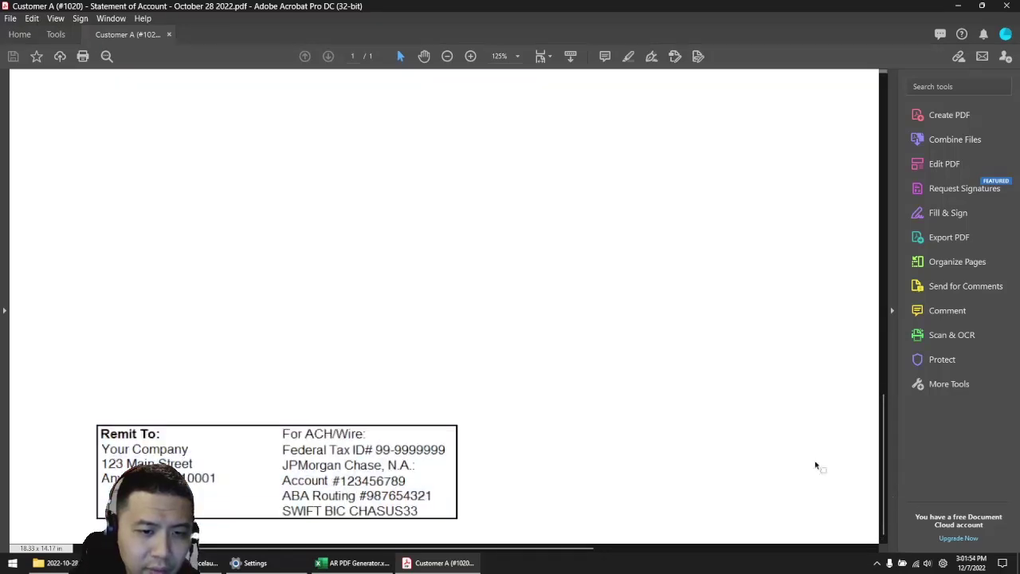
{"action": "left_click_drag", "start_coordinate": [884, 478], "coordinate": [876, 132]}
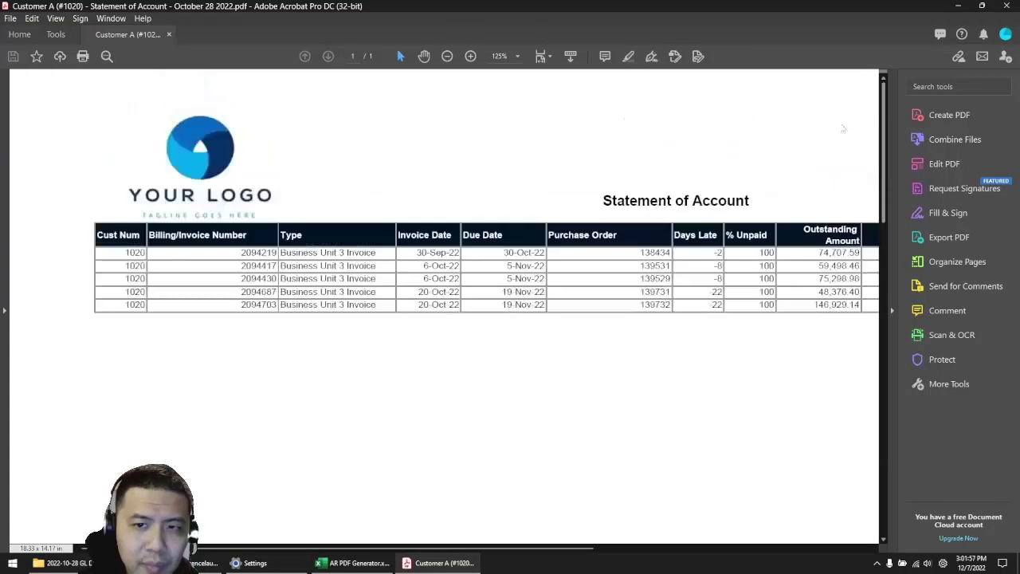
{"action": "left_click", "coordinate": [1006, 5]}
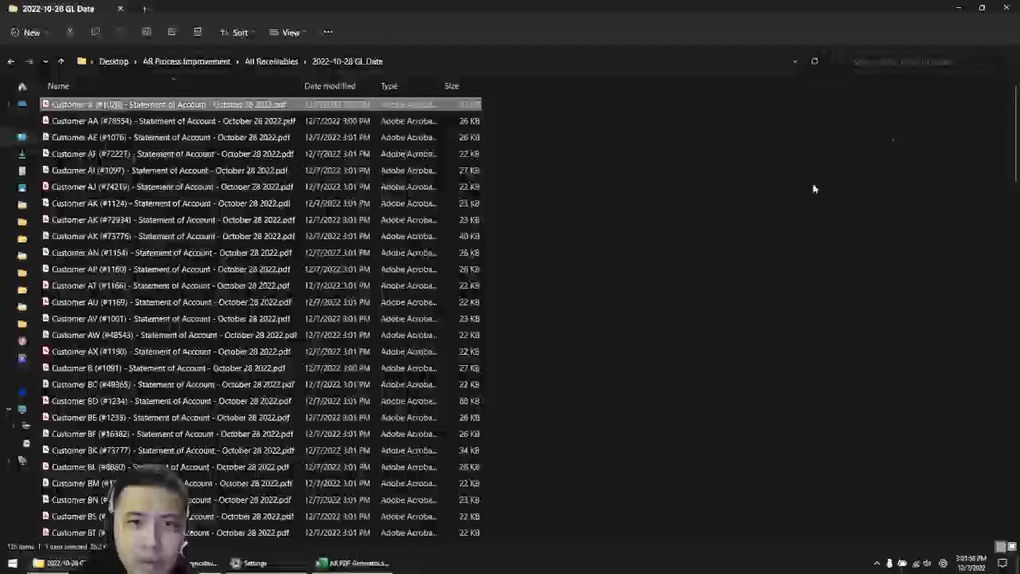
Step: Return to the AR Process Improvement folder and check the contents of its Past Due Receivables folder
{"action": "left_click", "coordinate": [63, 61]}
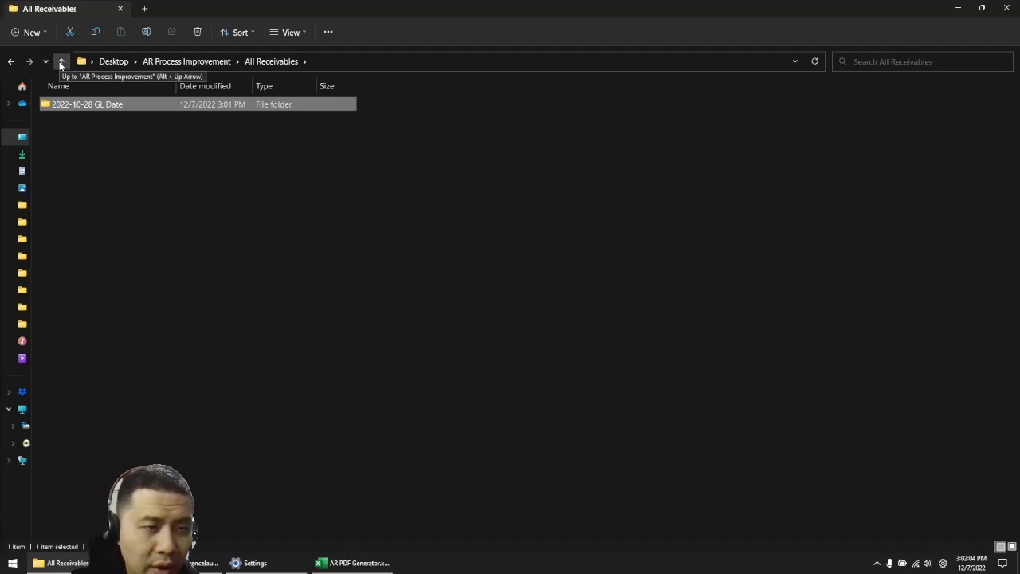
{"action": "left_click", "coordinate": [60, 62]}
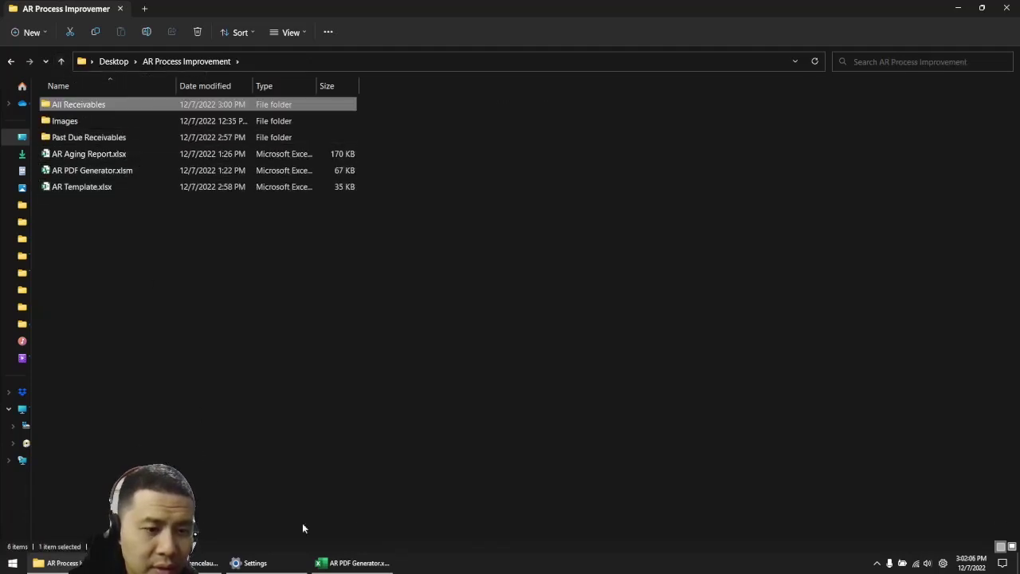
{"action": "left_click", "coordinate": [353, 562]}
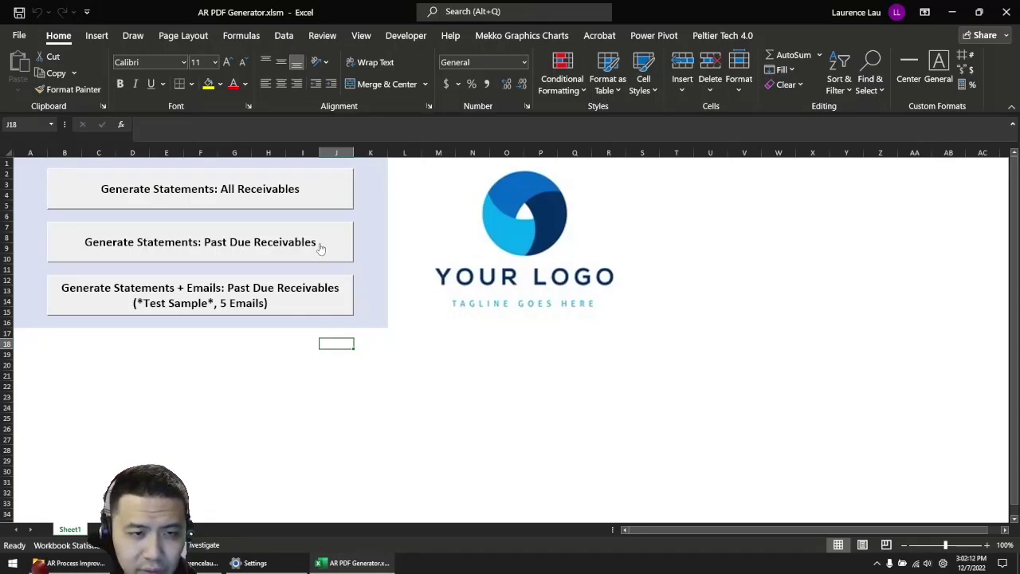
{"action": "left_click", "coordinate": [72, 562]}
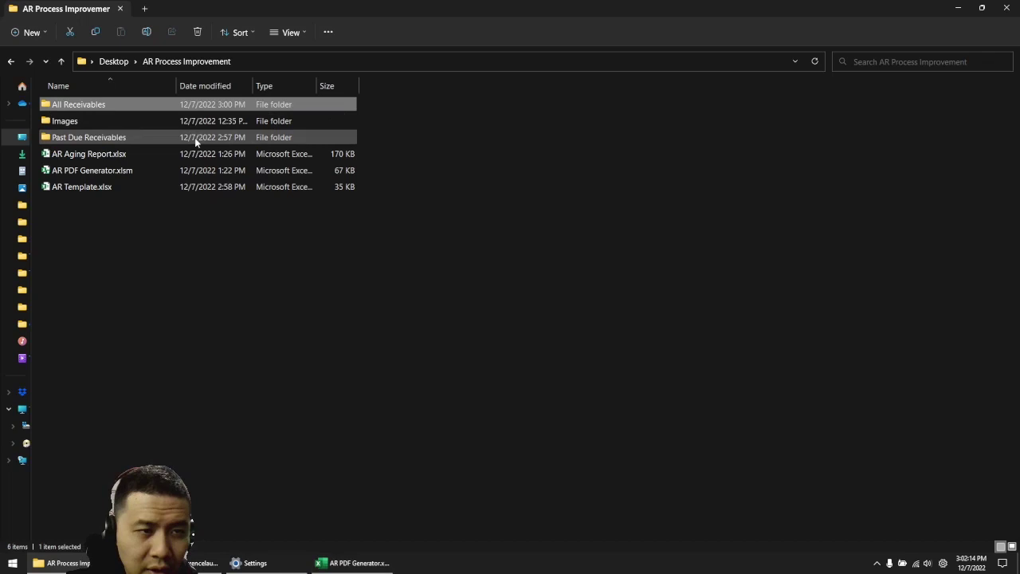
{"action": "double_click", "coordinate": [194, 137]}
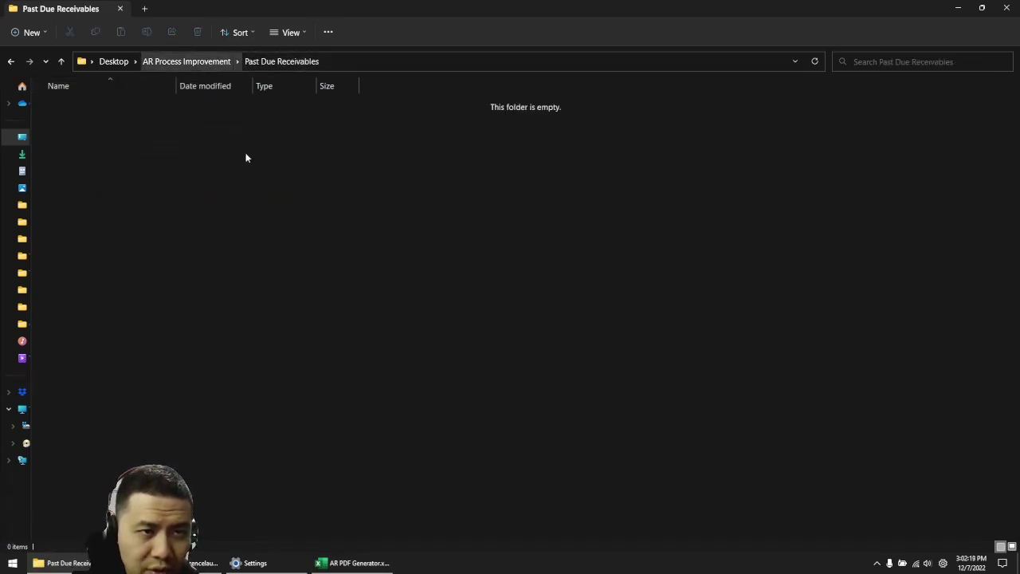
Step: Generate the PDF statements for past due receivables with the AR PDF Generator workbook and dismiss the completion message
{"action": "left_click", "coordinate": [368, 561]}
{"action": "left_click", "coordinate": [310, 252]}
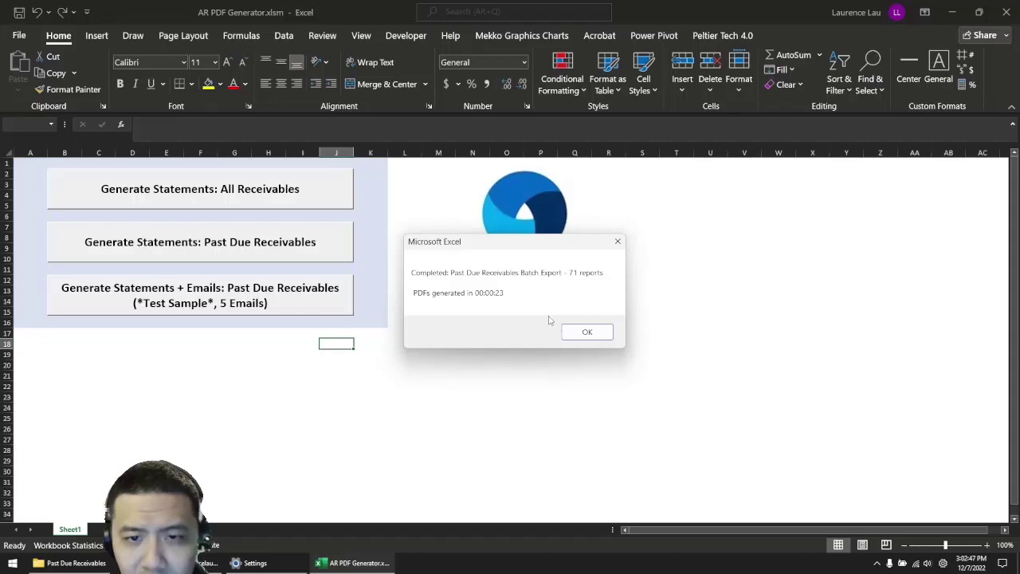
{"action": "left_click", "coordinate": [587, 331]}
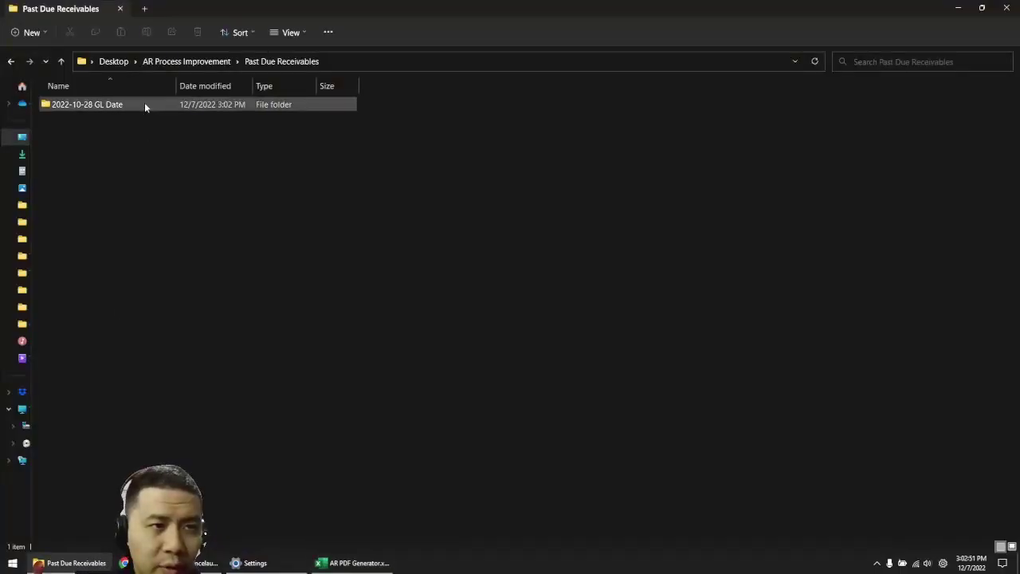
Step: Open Customer AA's past due statement PDF from the new 2022-10-28 GL Date folder and enlarge it to 100%
{"action": "double_click", "coordinate": [144, 105]}
{"action": "double_click", "coordinate": [244, 106]}
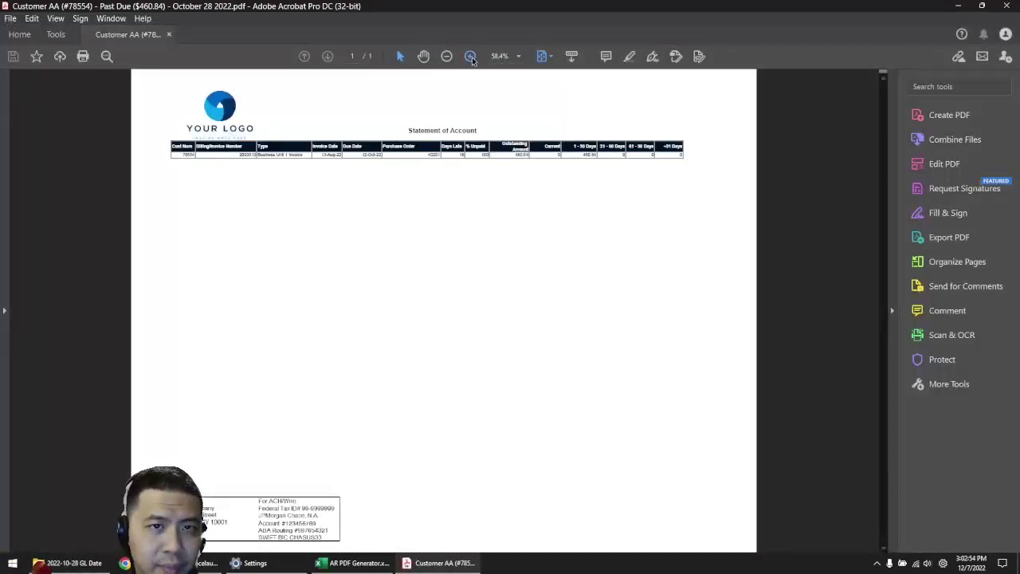
{"action": "left_click", "coordinate": [469, 56]}
{"action": "left_click", "coordinate": [469, 56]}
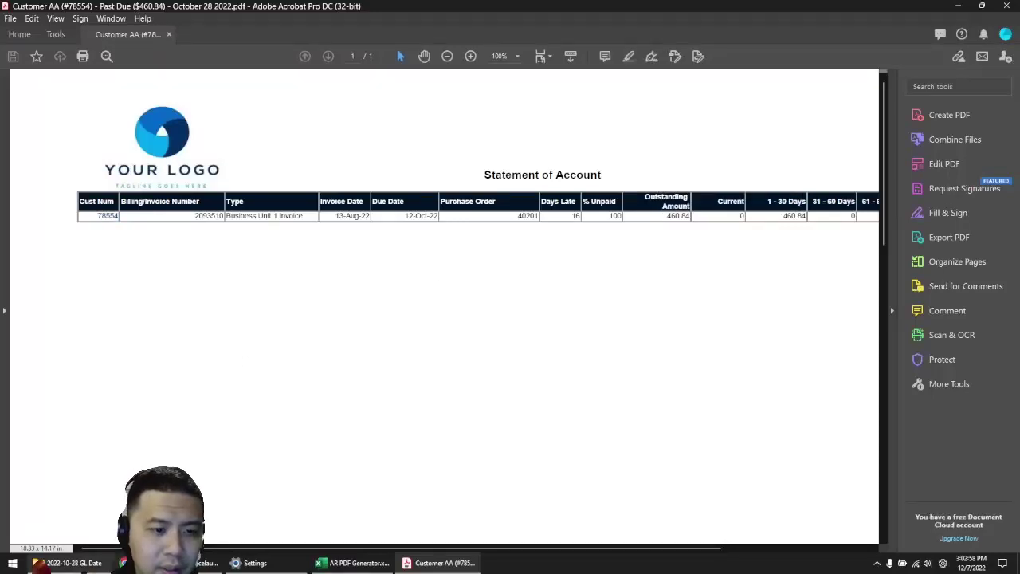
Step: Open AR Aging Report.xlsx from the AR Process Improvement folder and locate Customer AA's invoice rows
{"action": "key", "text": "alt+Tab"}
{"action": "left_click", "coordinate": [60, 61]}
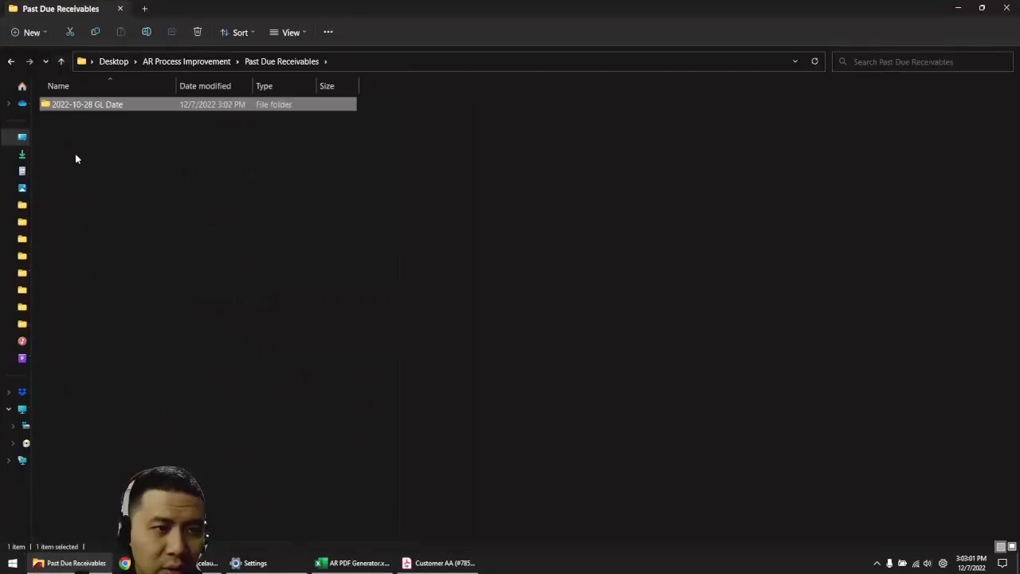
{"action": "left_click", "coordinate": [63, 62]}
{"action": "double_click", "coordinate": [116, 157]}
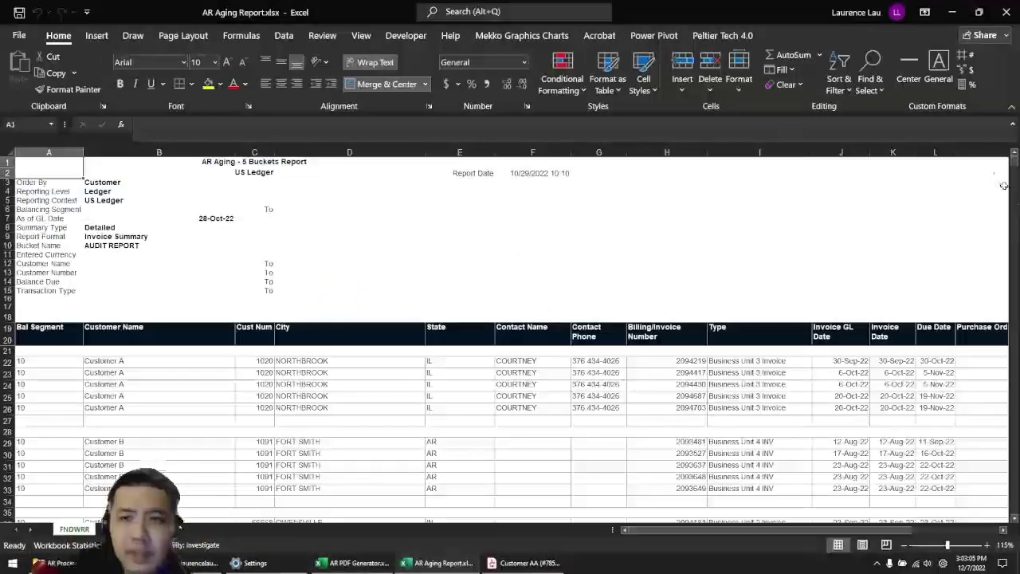
{"action": "left_click_drag", "start_coordinate": [1013, 165], "coordinate": [1012, 242]}
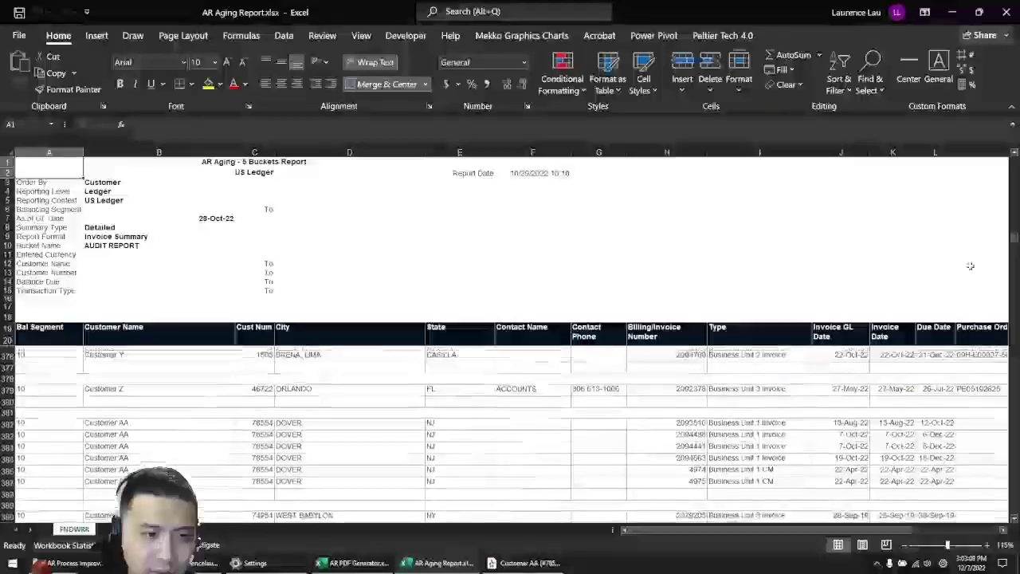
Step: Switch to Customer AA's past due statement PDF, check its outstanding amount and purchase order, and return to the aging report
{"action": "left_click", "coordinate": [173, 422]}
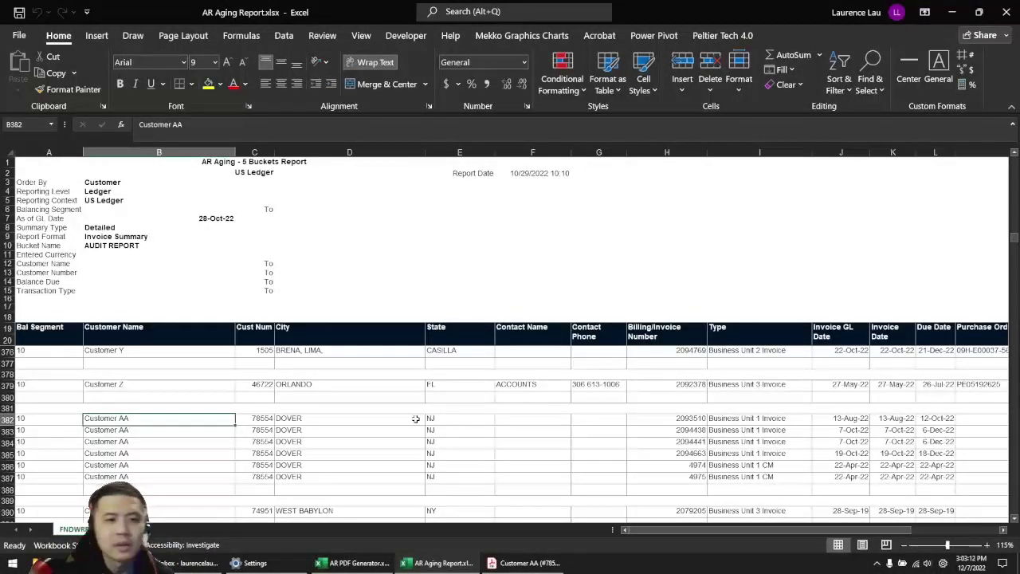
{"action": "left_click", "coordinate": [522, 562]}
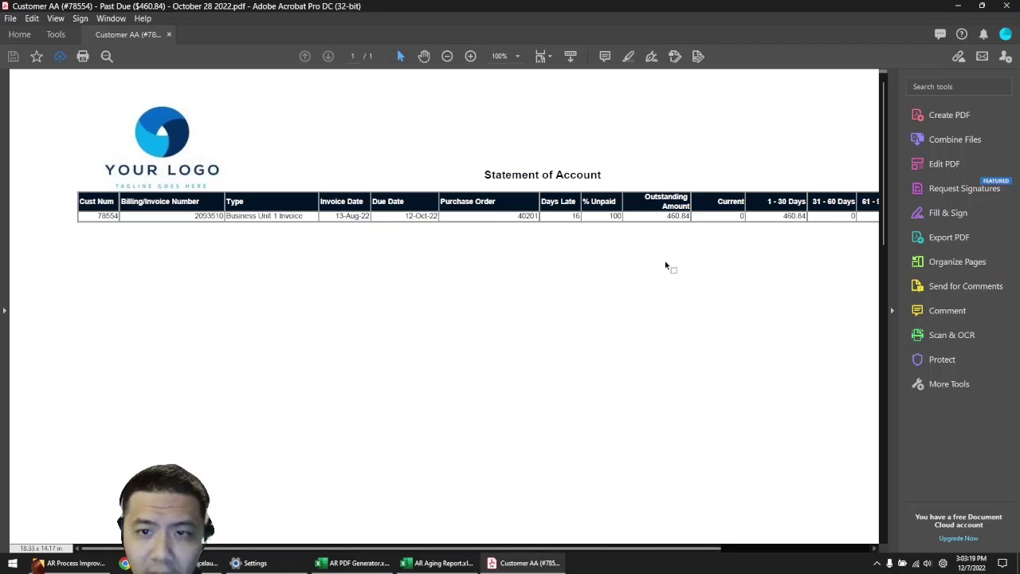
{"action": "double_click", "coordinate": [677, 216]}
{"action": "left_click", "coordinate": [664, 228]}
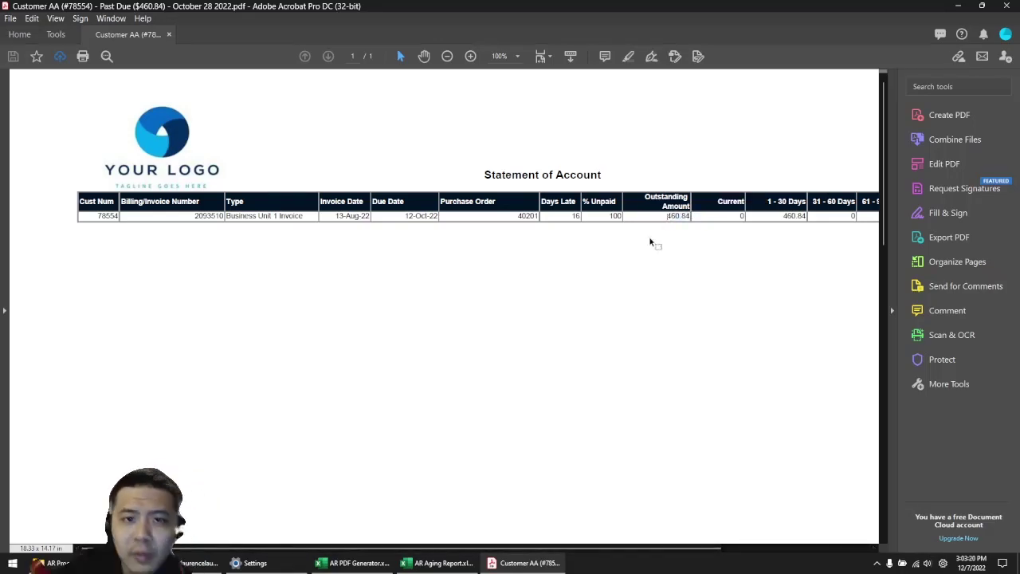
{"action": "triple_click", "coordinate": [416, 216]}
{"action": "left_click", "coordinate": [418, 212]}
{"action": "key", "text": "alt+Tab"}
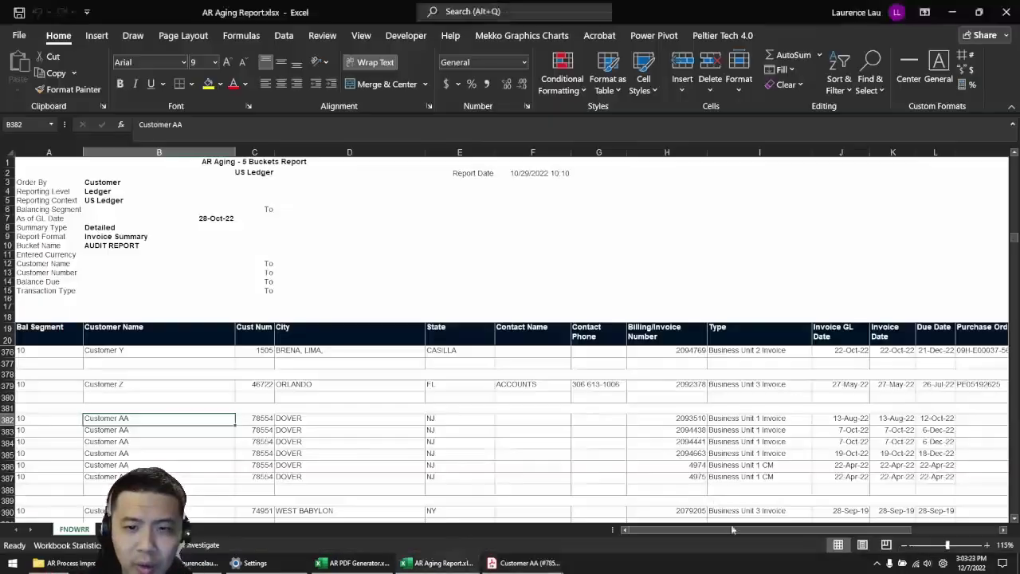
Step: Examine the due dates of Customer AA's three December-due invoices in the aging report
{"action": "left_click_drag", "start_coordinate": [734, 530], "coordinate": [765, 530]}
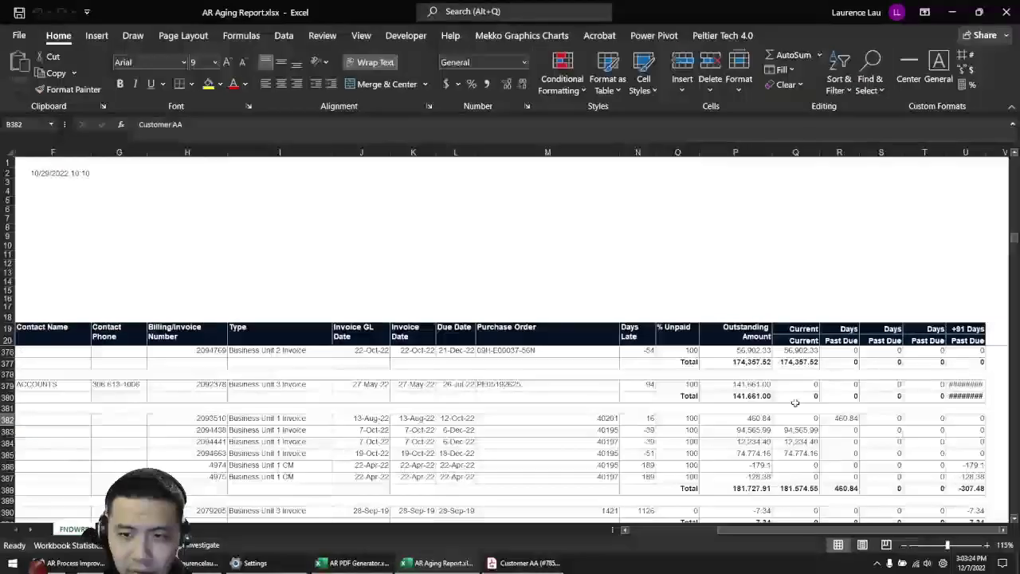
{"action": "left_click_drag", "start_coordinate": [737, 419], "coordinate": [466, 453]}
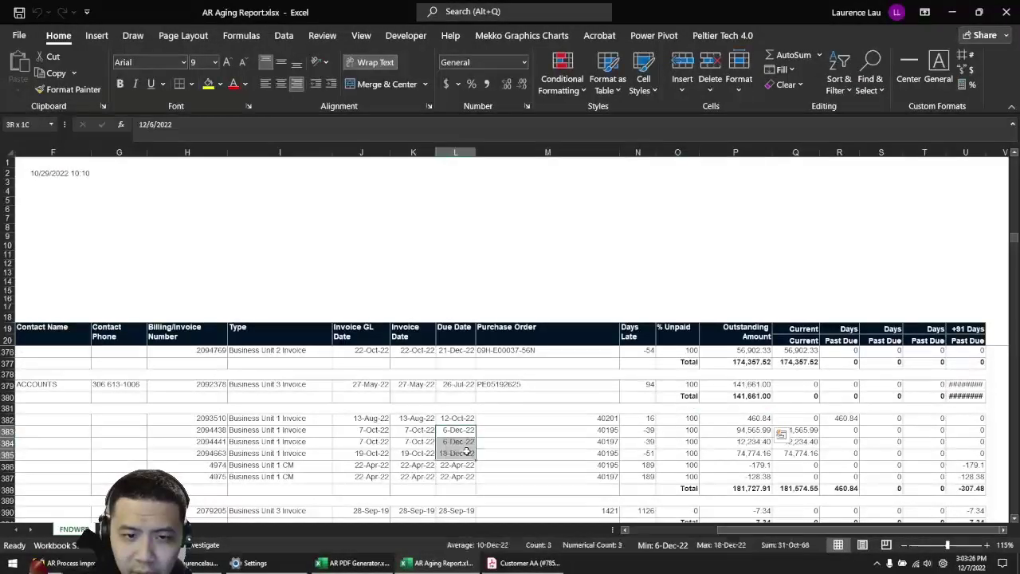
{"action": "left_click_drag", "start_coordinate": [738, 534], "coordinate": [662, 530]}
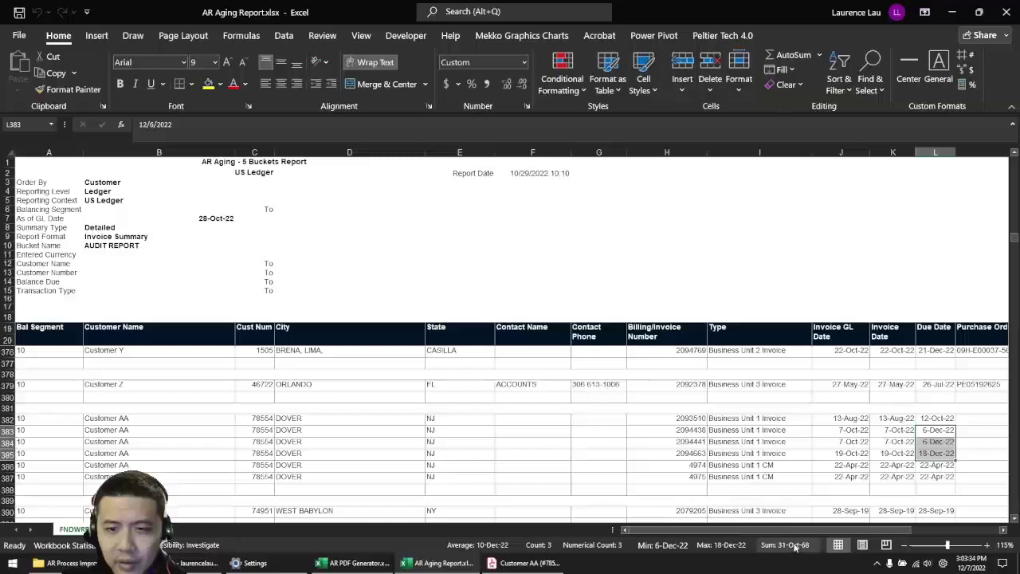
Step: Examine the due dates and outstanding amounts of Customer AA's two Business Unit 1 CM rows
{"action": "left_click_drag", "start_coordinate": [798, 532], "coordinate": [816, 533]}
{"action": "left_click_drag", "start_coordinate": [867, 466], "coordinate": [867, 477]}
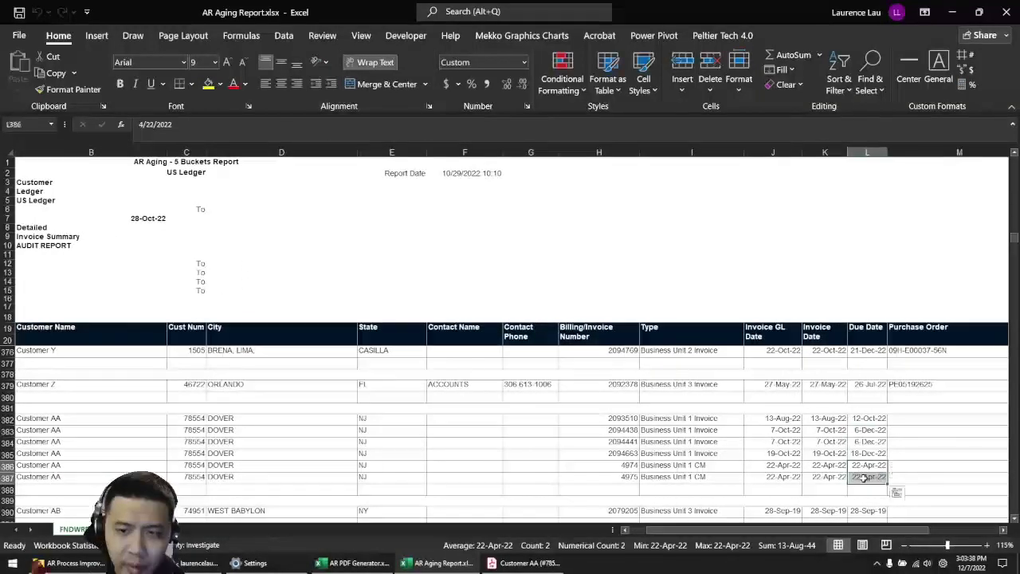
{"action": "left_click_drag", "start_coordinate": [848, 534], "coordinate": [917, 533]}
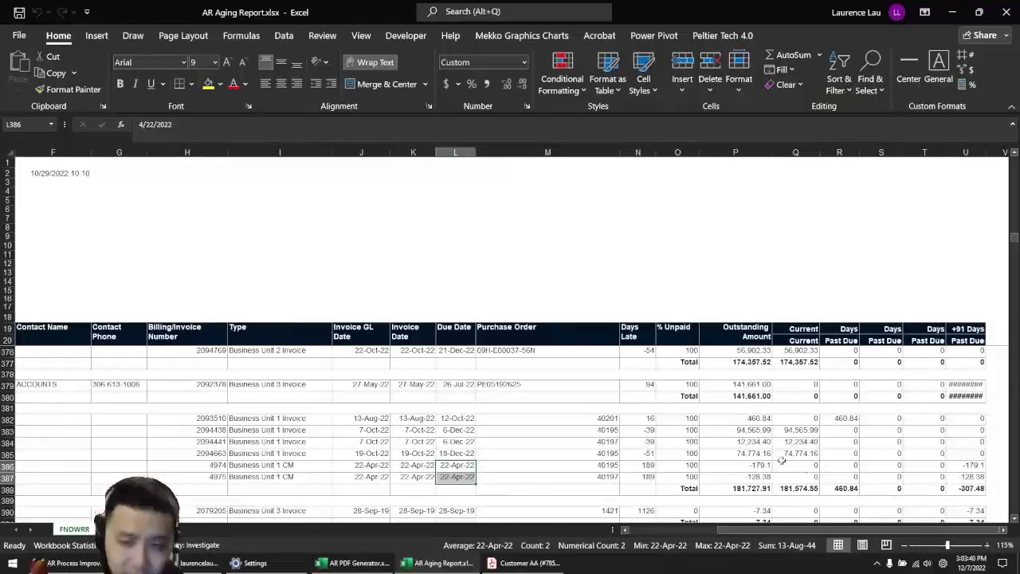
{"action": "left_click_drag", "start_coordinate": [764, 464], "coordinate": [766, 476]}
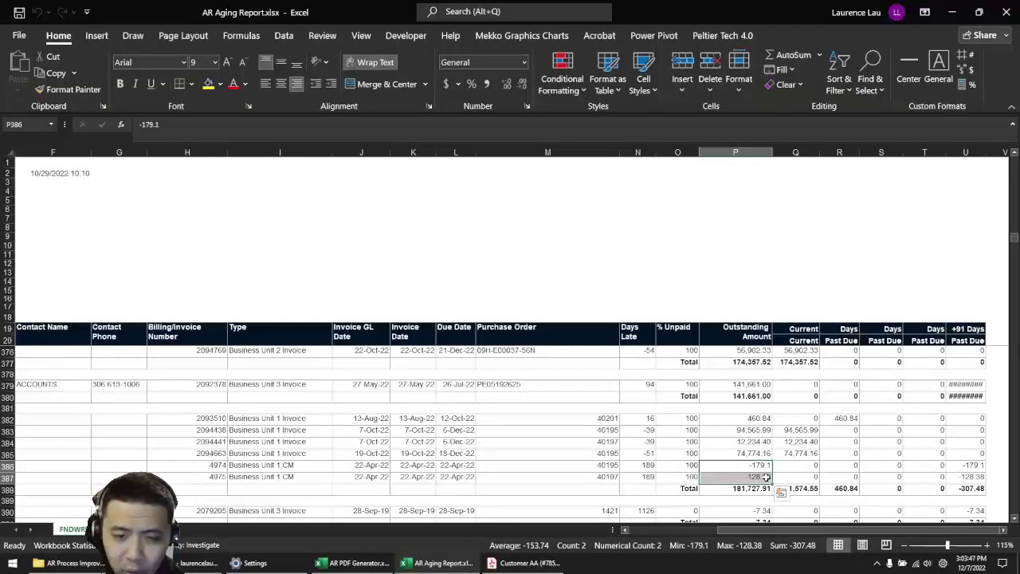
{"action": "left_click_drag", "start_coordinate": [807, 527], "coordinate": [673, 514]}
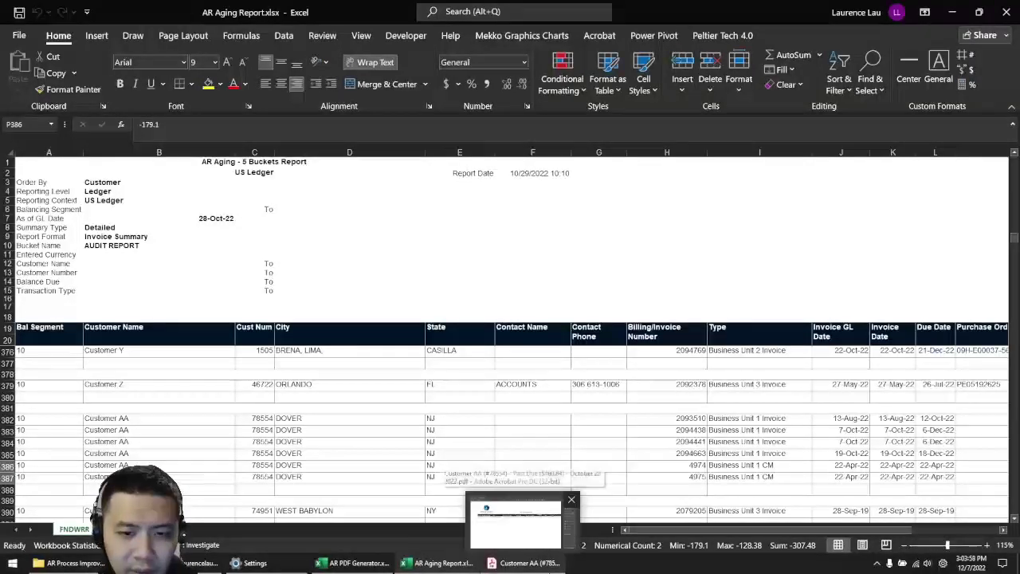
Step: Close Customer AA's statement PDF and the AR Aging Report workbook
{"action": "left_click", "coordinate": [522, 563]}
{"action": "left_click", "coordinate": [1007, 6]}
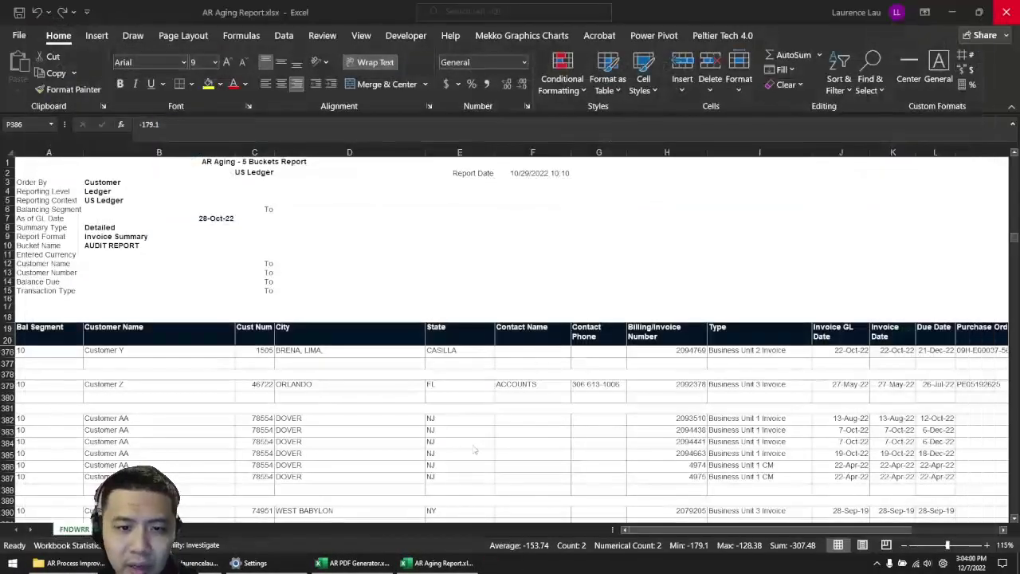
{"action": "left_click", "coordinate": [1006, 12]}
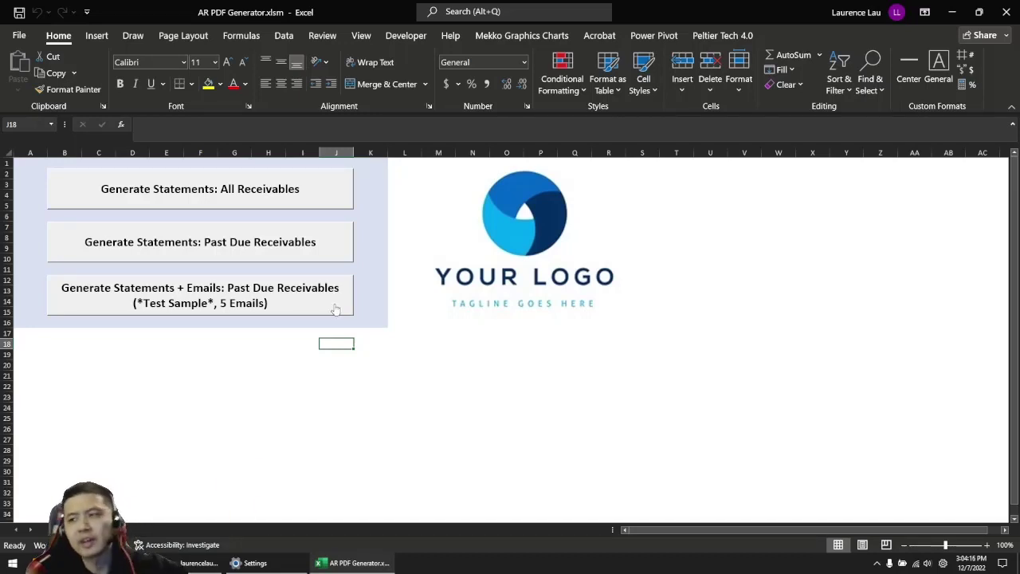
Step: Generate past due statements with emails for the five-email test sample and review the body of Customer U's draft message
{"action": "left_click", "coordinate": [336, 310]}
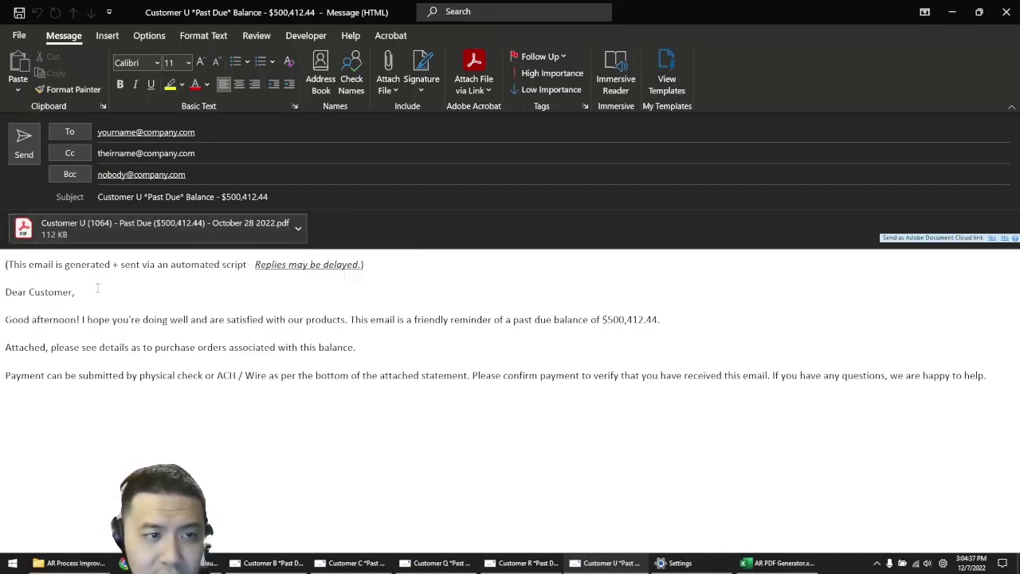
{"action": "left_click_drag", "start_coordinate": [28, 296], "coordinate": [994, 499]}
{"action": "left_click", "coordinate": [994, 499]}
{"action": "left_click_drag", "start_coordinate": [12, 293], "coordinate": [343, 420]}
{"action": "left_click", "coordinate": [343, 420]}
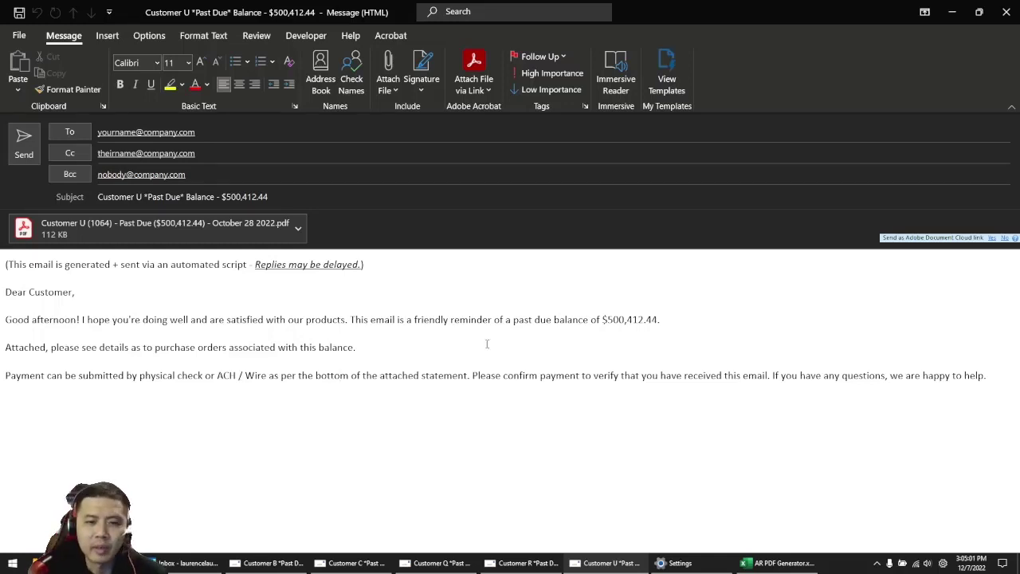
Step: Review the draft past due emails for Customers R, Q, C and B, checking each subject, attachment and message body
{"action": "left_click", "coordinate": [514, 559]}
{"action": "left_click", "coordinate": [440, 563]}
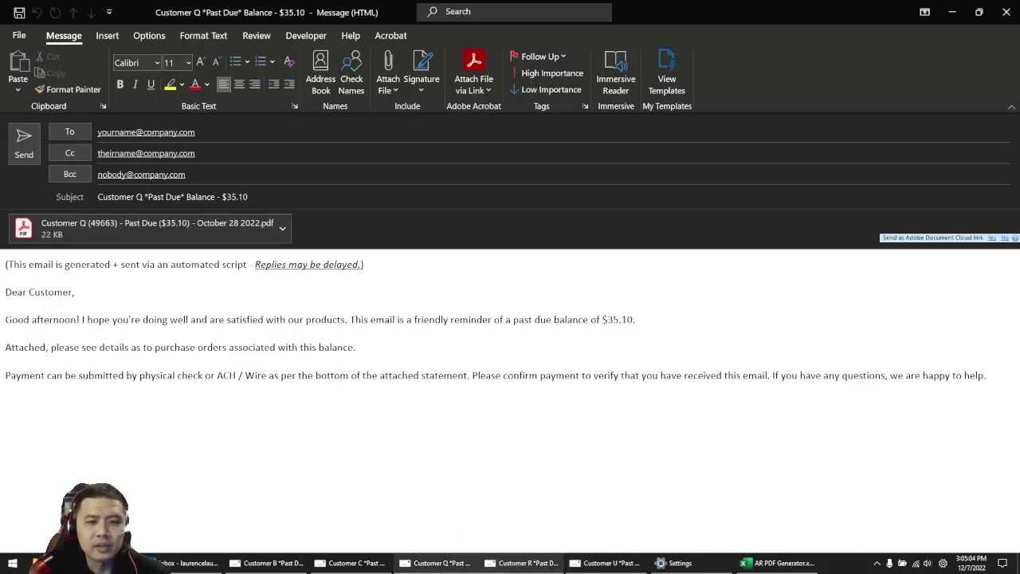
{"action": "left_click", "coordinate": [374, 562]}
{"action": "left_click", "coordinate": [271, 563]}
{"action": "left_click", "coordinate": [355, 562]}
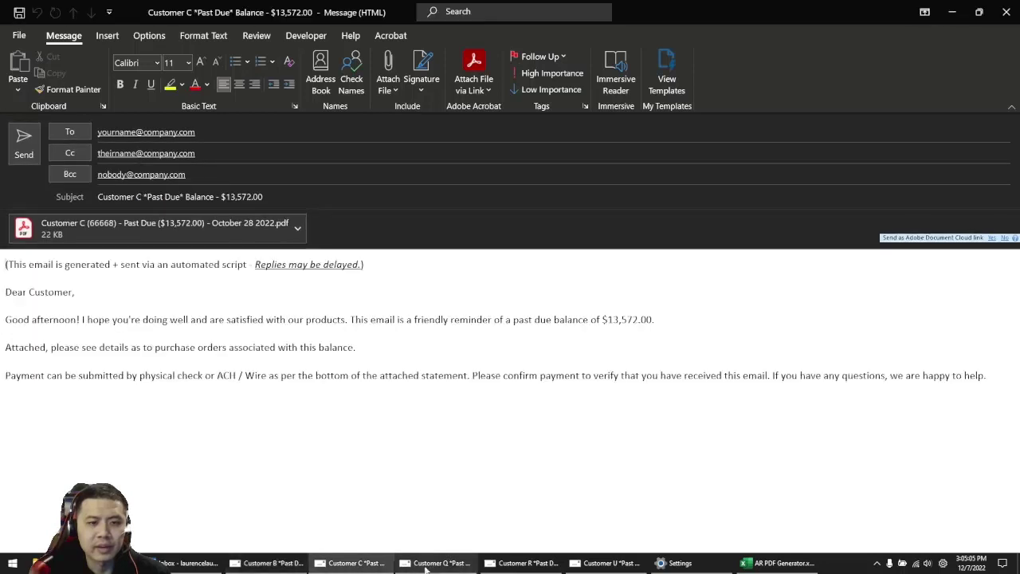
{"action": "left_click", "coordinate": [439, 563]}
{"action": "left_click", "coordinate": [522, 563]}
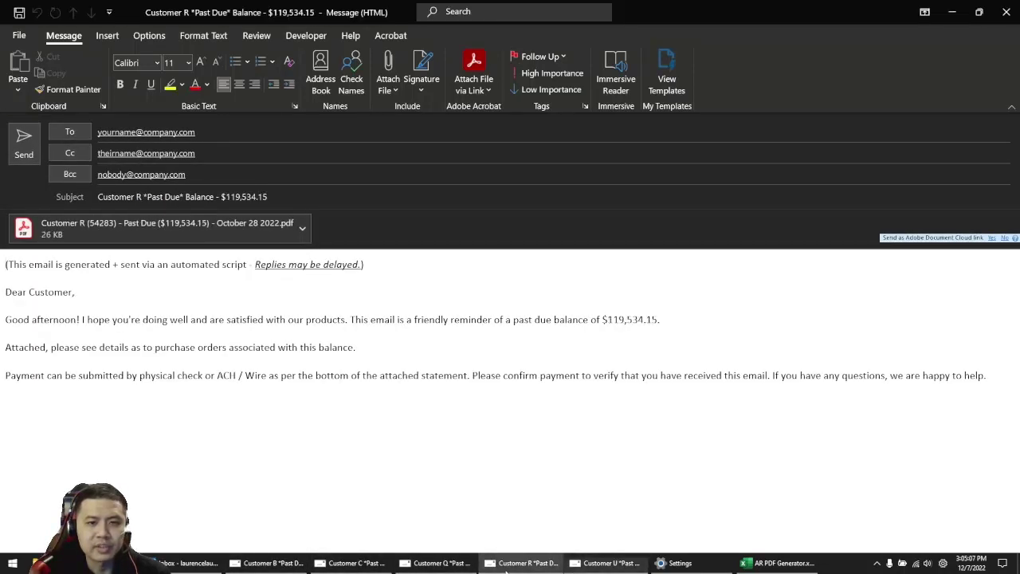
{"action": "left_click", "coordinate": [438, 562]}
{"action": "left_click", "coordinate": [359, 562]}
{"action": "left_click", "coordinate": [271, 563]}
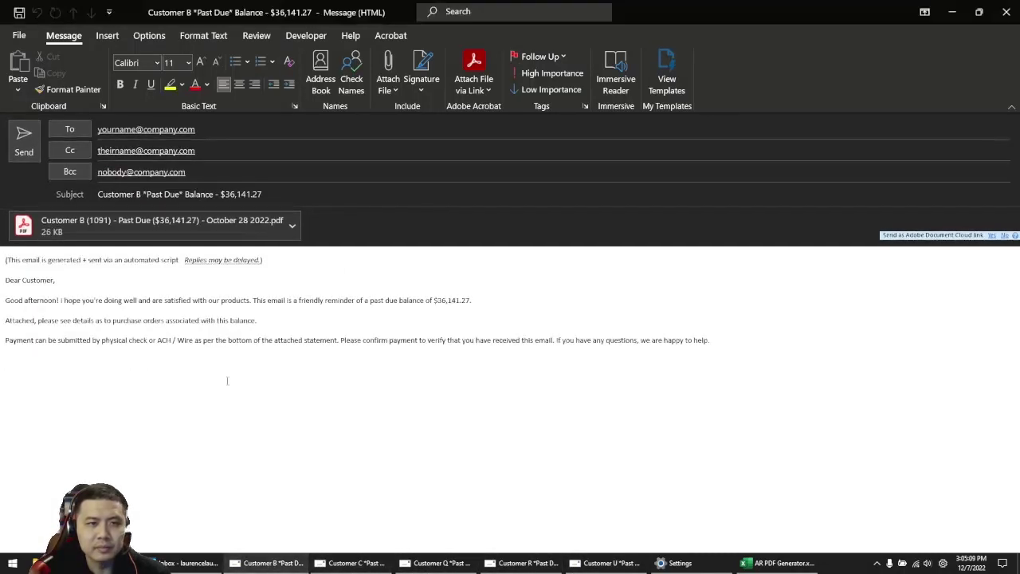
{"action": "scroll", "coordinate": [259, 361], "scroll_direction": "up", "scroll_amount": 3}
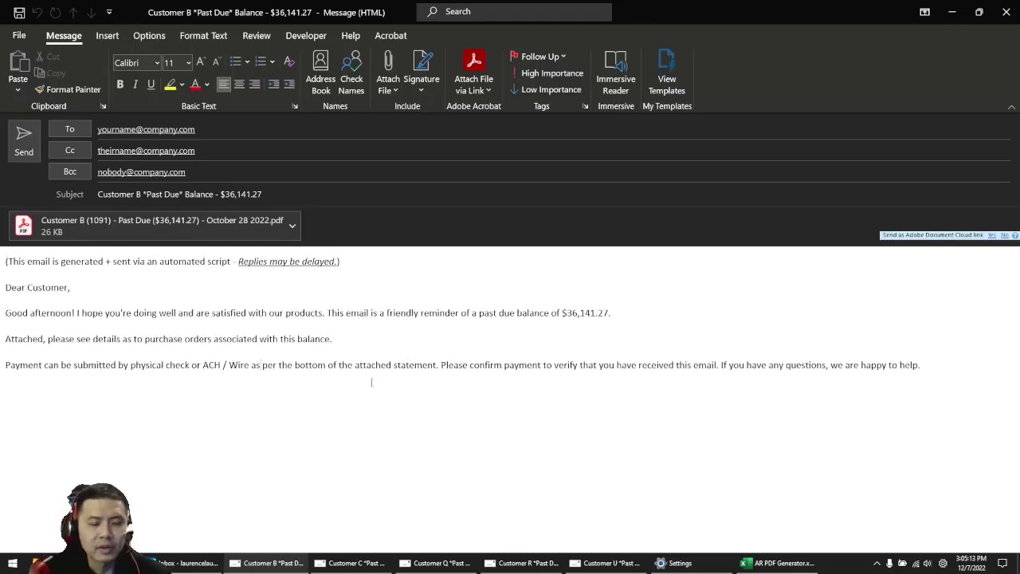
Step: Return to the AR PDF Generator workbook and dismiss the completion message
{"action": "left_click", "coordinate": [777, 562]}
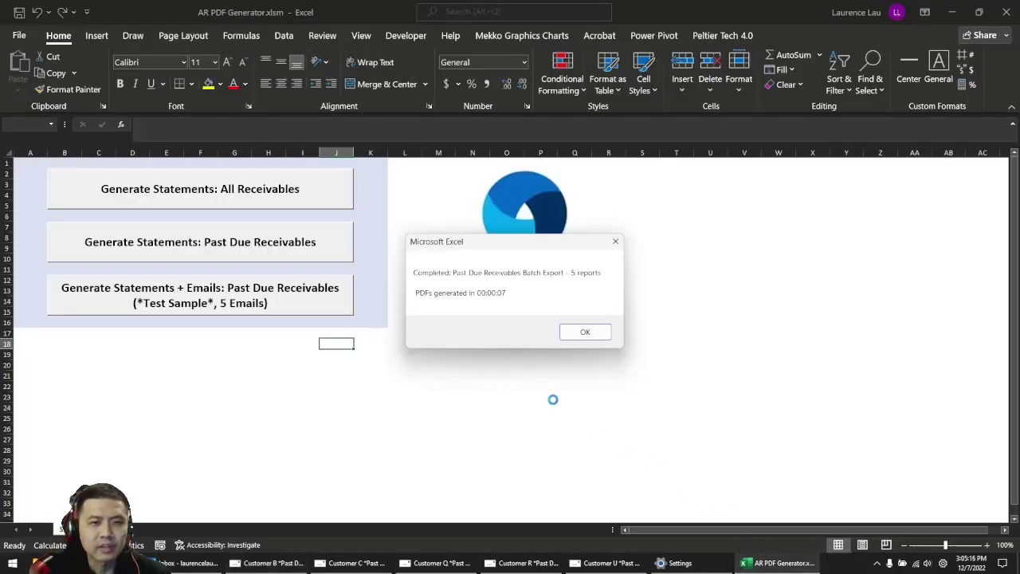
{"action": "left_click", "coordinate": [575, 341]}
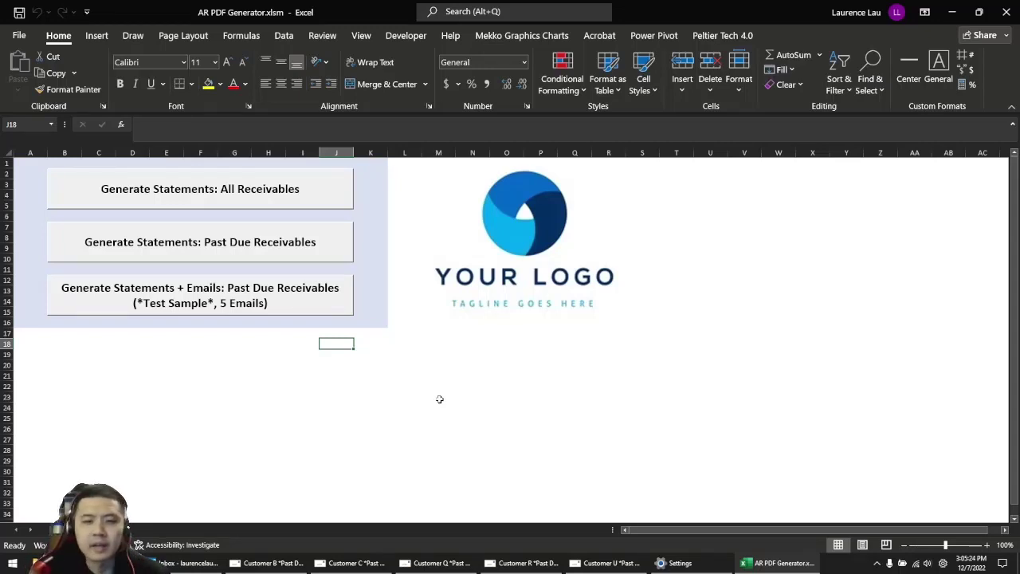
Step: Look through all five draft emails again, from Customer U to Customer B and back, and return to the generator workbook
{"action": "left_click", "coordinate": [607, 563]}
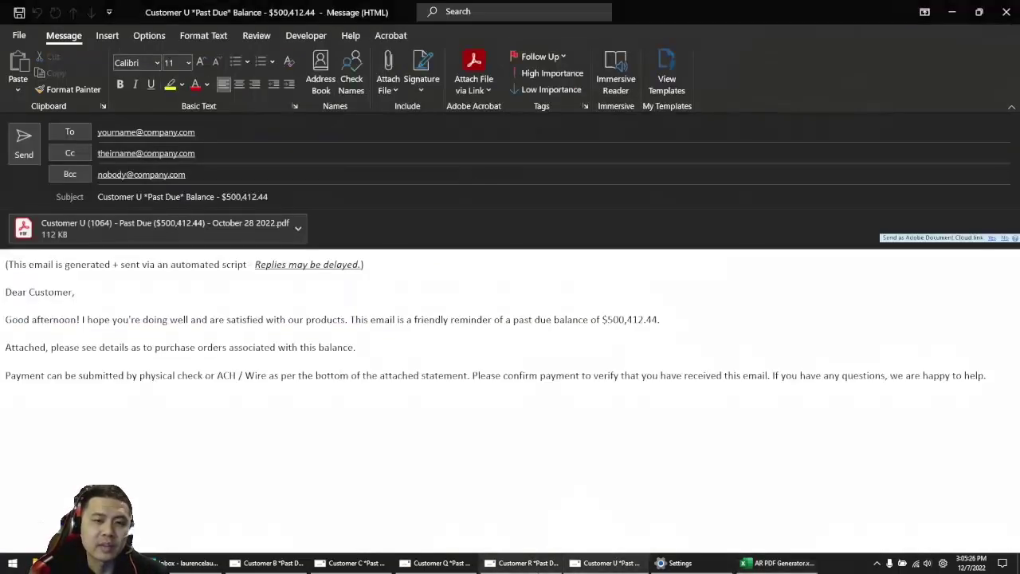
{"action": "left_click", "coordinate": [526, 562]}
{"action": "left_click", "coordinate": [441, 563]}
{"action": "left_click", "coordinate": [356, 563]}
{"action": "left_click", "coordinate": [267, 562]}
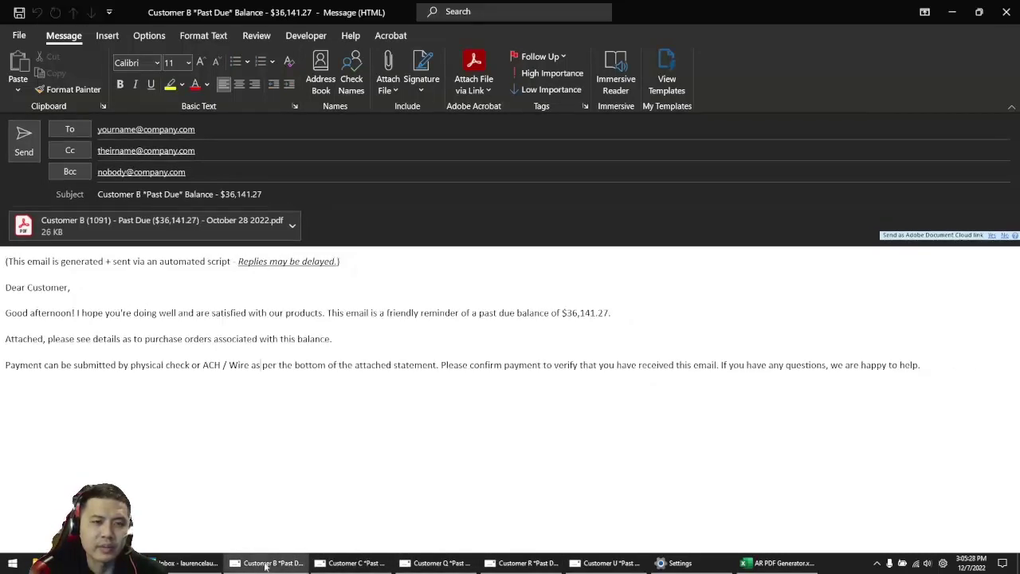
{"action": "left_click", "coordinate": [355, 562]}
{"action": "left_click", "coordinate": [440, 563]}
{"action": "left_click", "coordinate": [526, 562]}
{"action": "left_click", "coordinate": [594, 564]}
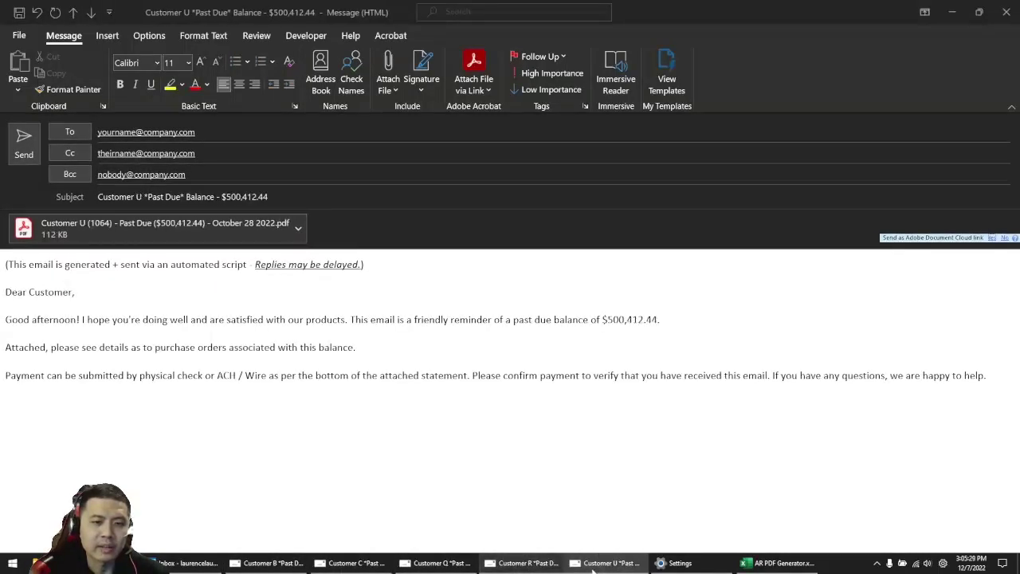
{"action": "left_click", "coordinate": [594, 566]}
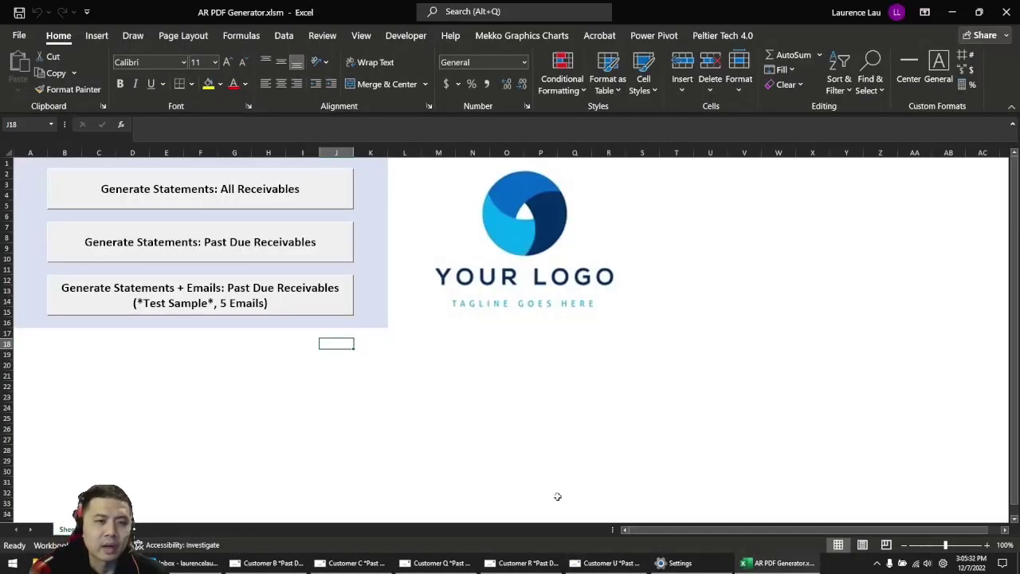